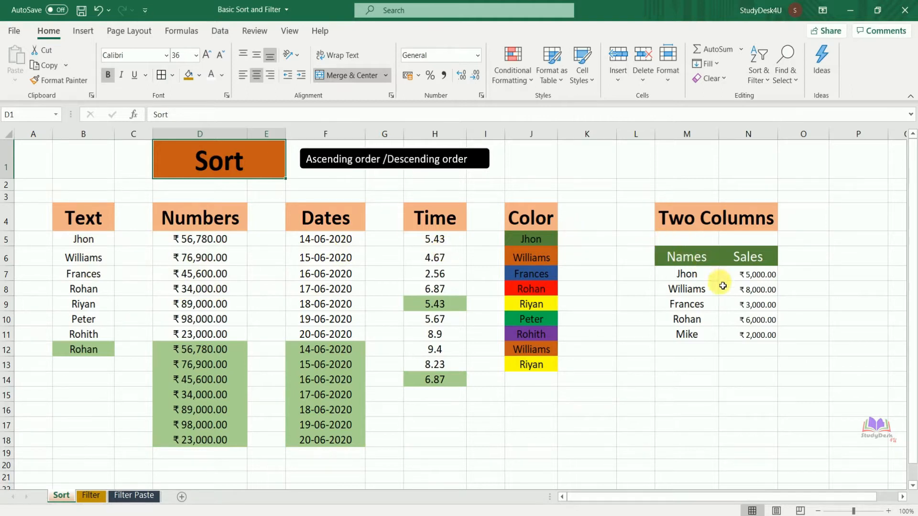
{"action": "left_click", "coordinate": [97, 244]}
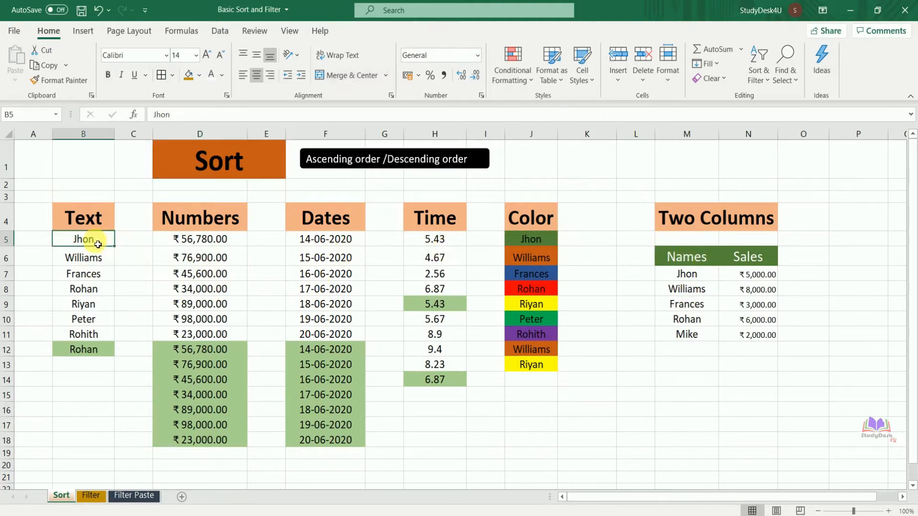
{"action": "left_click", "coordinate": [99, 289]}
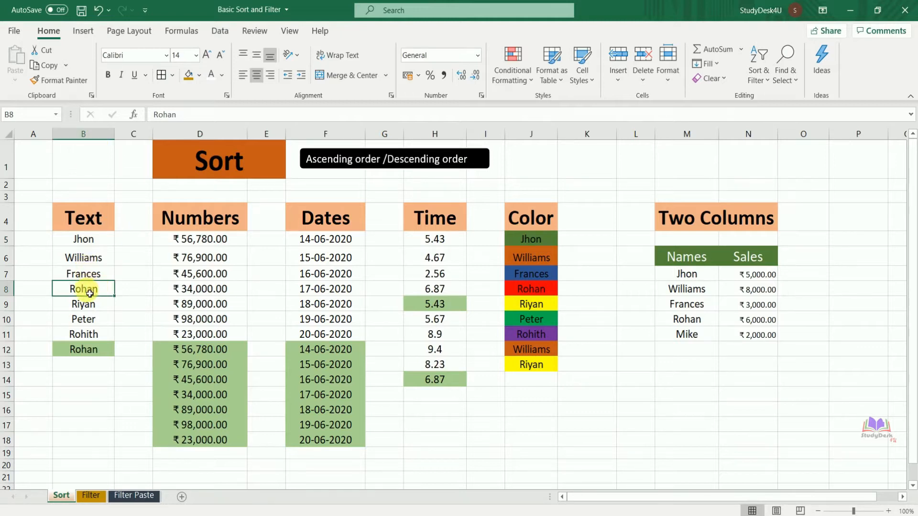
{"action": "left_click", "coordinate": [756, 77]}
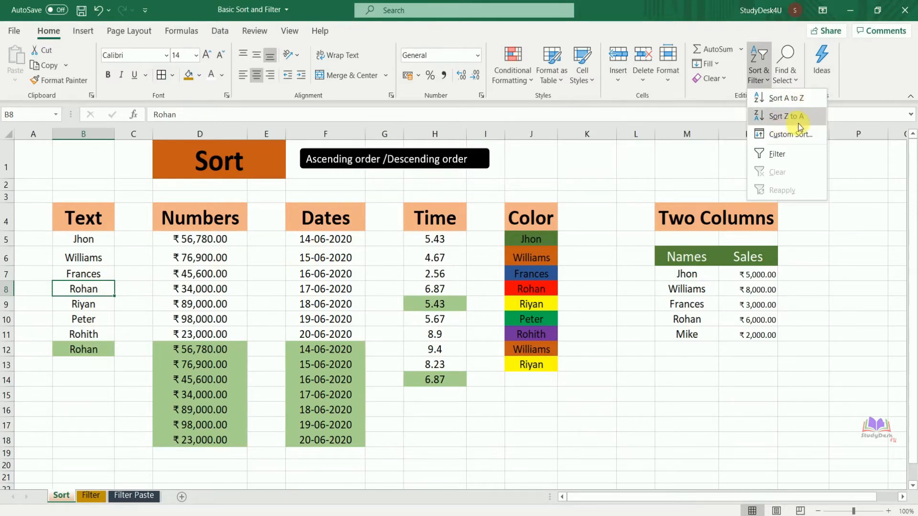
{"action": "left_click", "coordinate": [206, 291]}
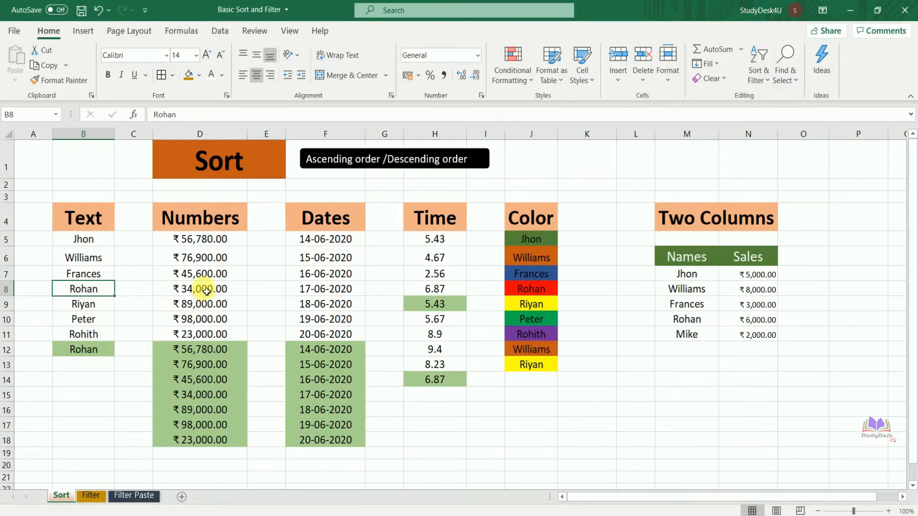
{"action": "left_click", "coordinate": [206, 289]}
{"action": "left_click", "coordinate": [756, 80]}
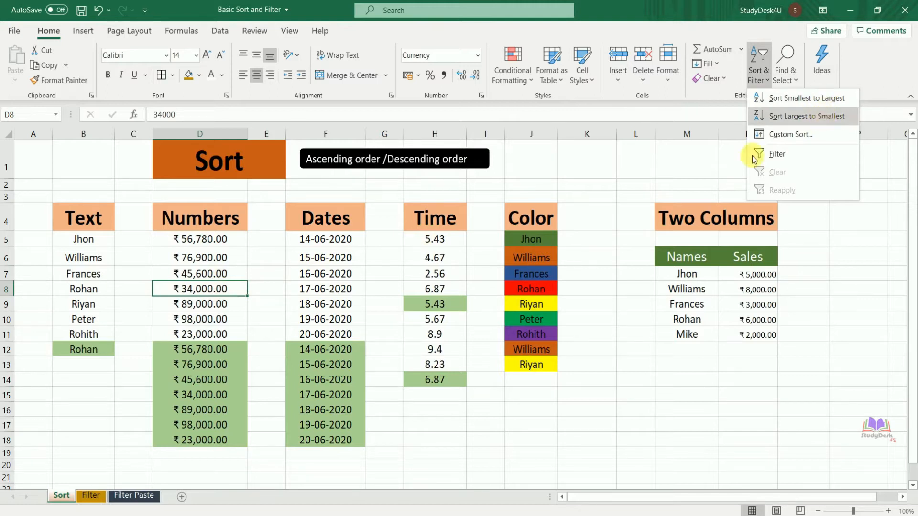
Sort the names in the Text column alphabetically from A to Z.
{"action": "left_click", "coordinate": [100, 288]}
{"action": "left_click", "coordinate": [101, 289]}
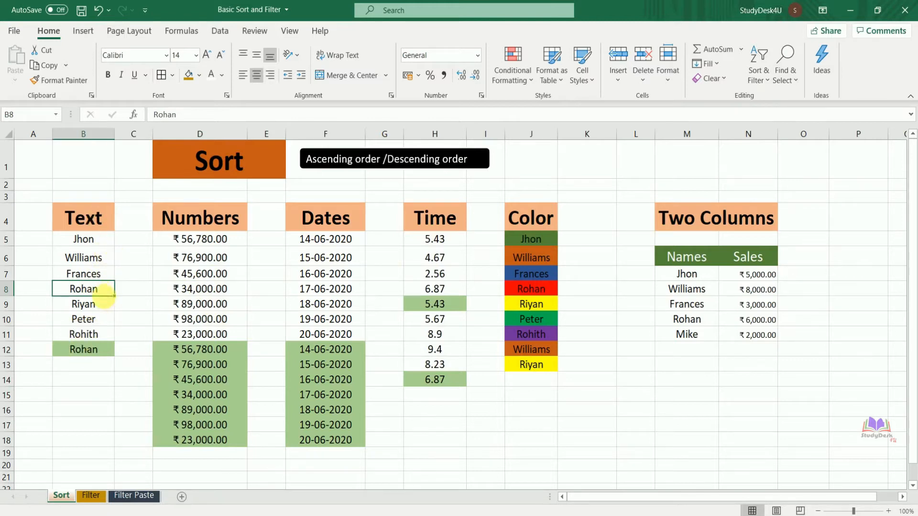
{"action": "left_click", "coordinate": [765, 82]}
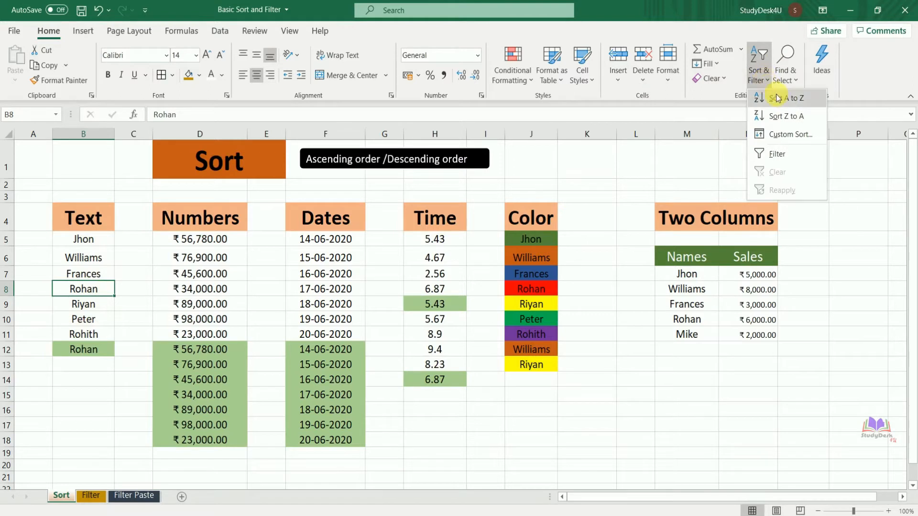
{"action": "left_click", "coordinate": [801, 102]}
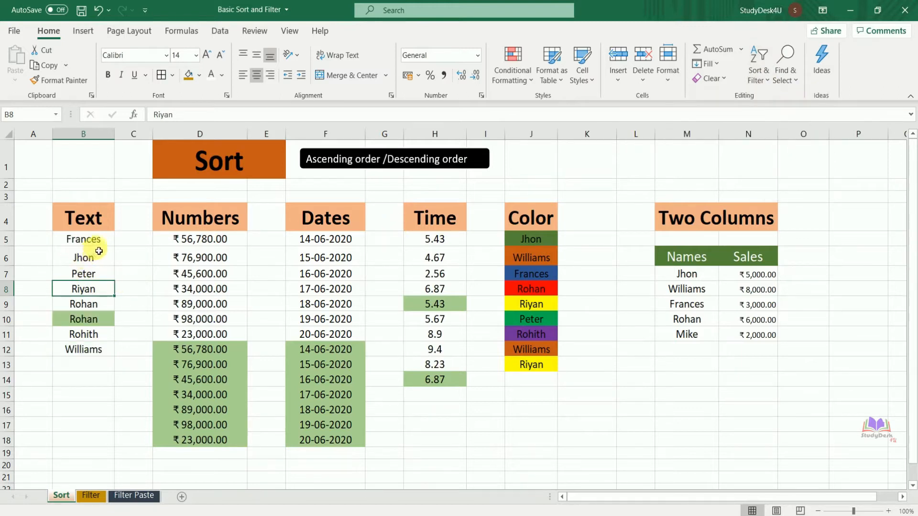
{"action": "left_click", "coordinate": [99, 321]}
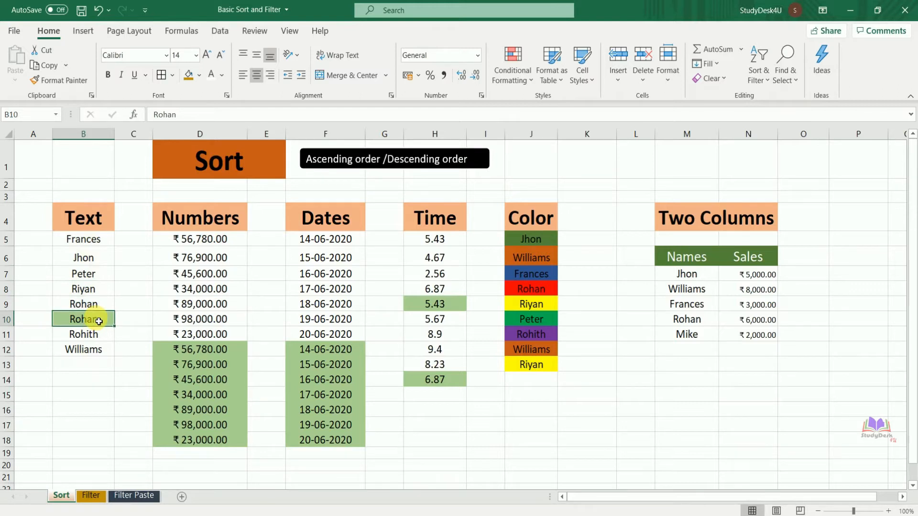
{"action": "left_click", "coordinate": [101, 305]}
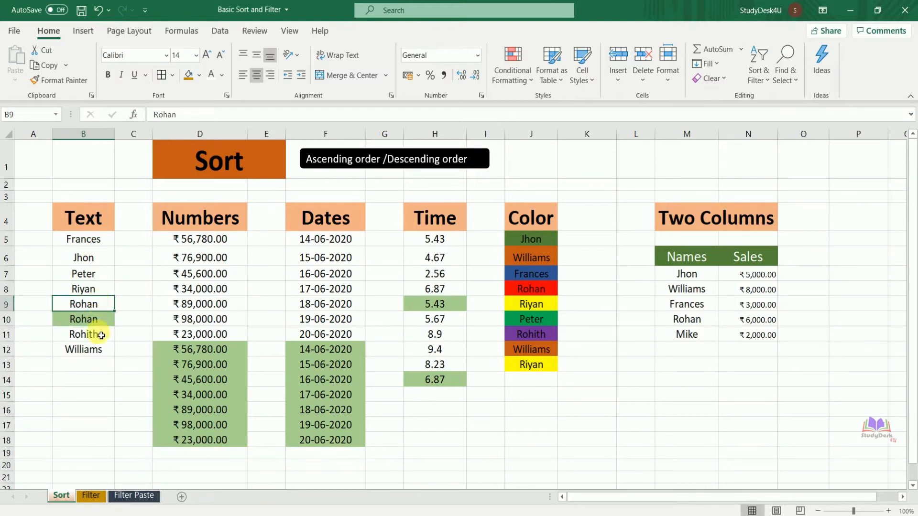
{"action": "left_click", "coordinate": [103, 325]}
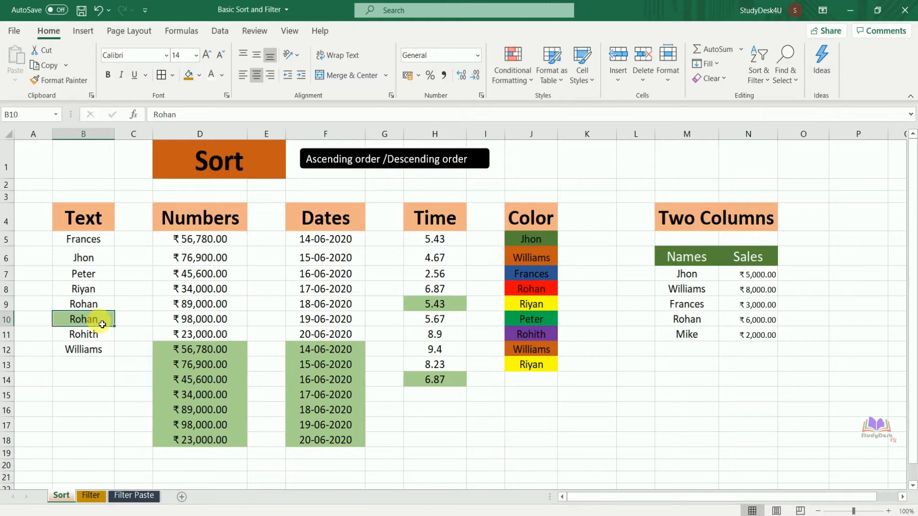
{"action": "left_click", "coordinate": [105, 311]}
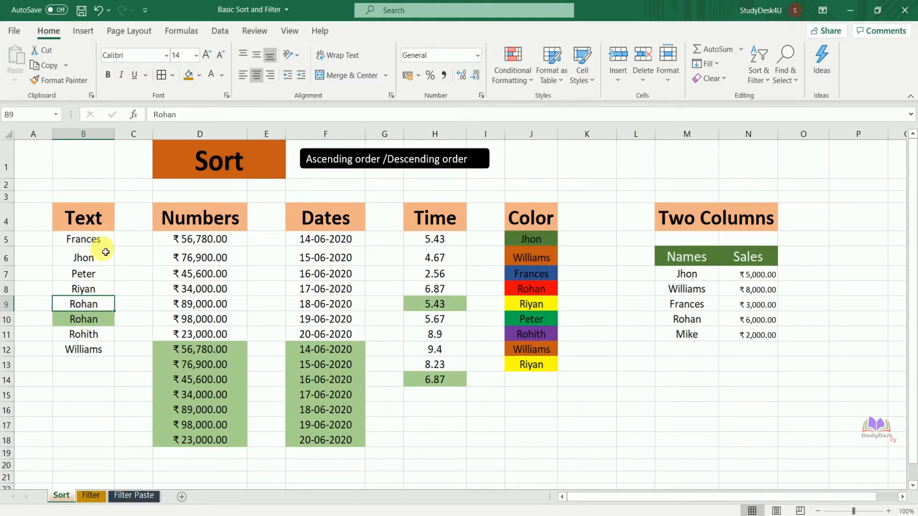
Sort the amounts in the Numbers column from largest to smallest.
{"action": "left_click", "coordinate": [205, 273]}
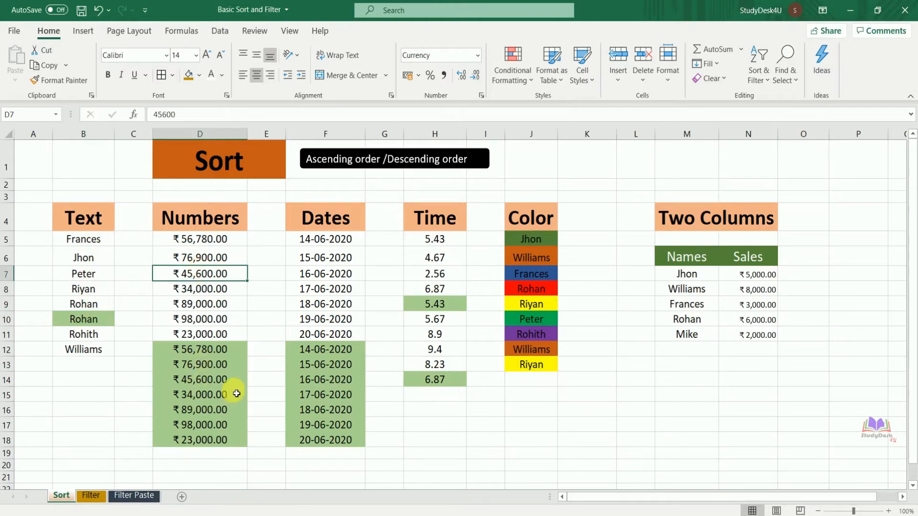
{"action": "left_click", "coordinate": [210, 292]}
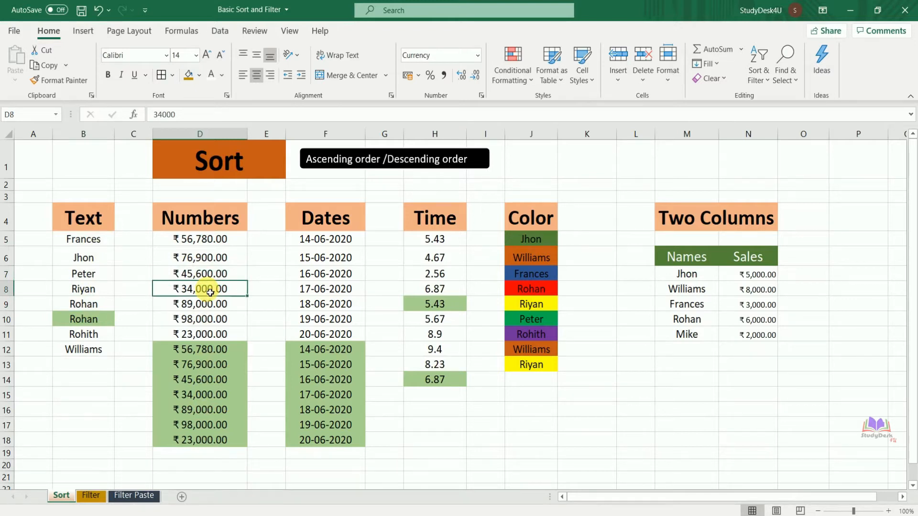
{"action": "left_click", "coordinate": [755, 78]}
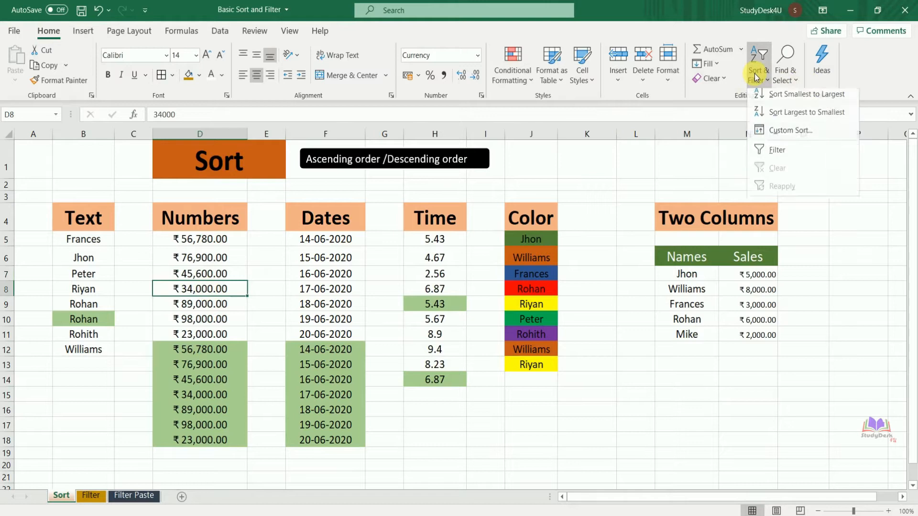
{"action": "left_click", "coordinate": [807, 123]}
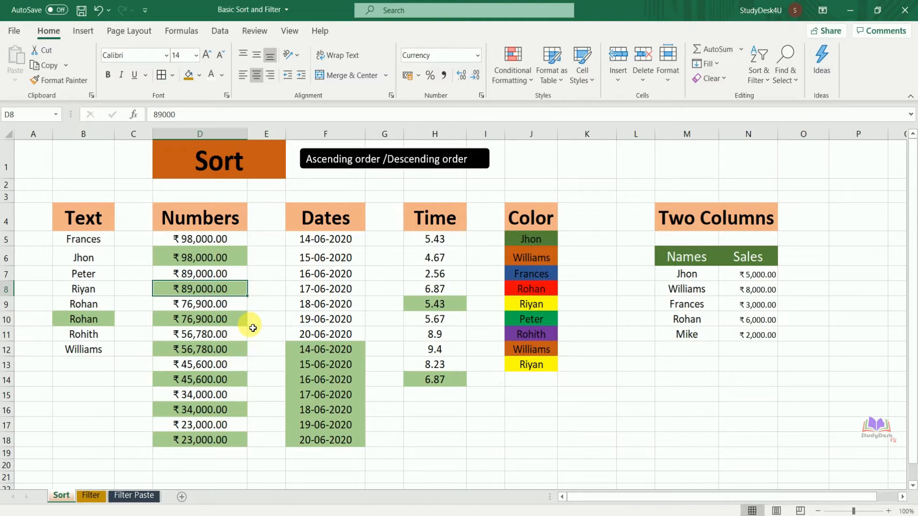
Sort the Dates column from oldest to newest, and undo that sort.
{"action": "left_click", "coordinate": [330, 302]}
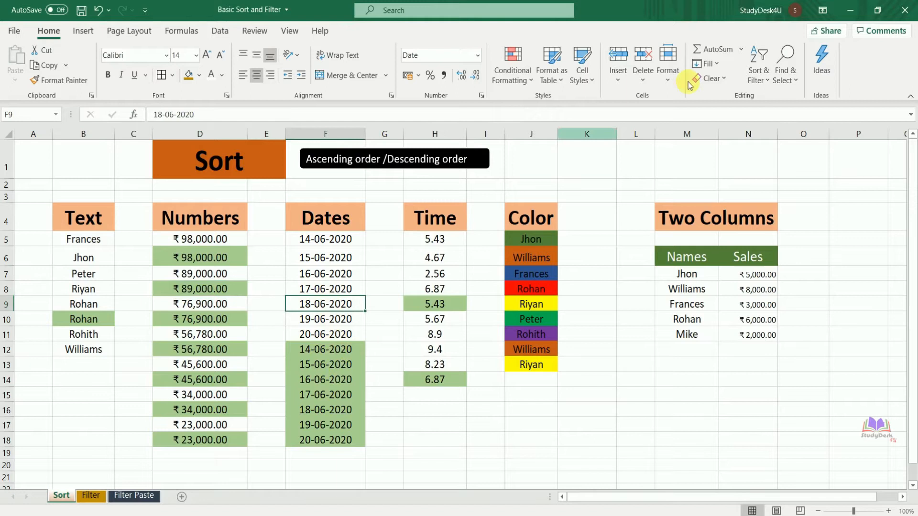
{"action": "left_click", "coordinate": [762, 82]}
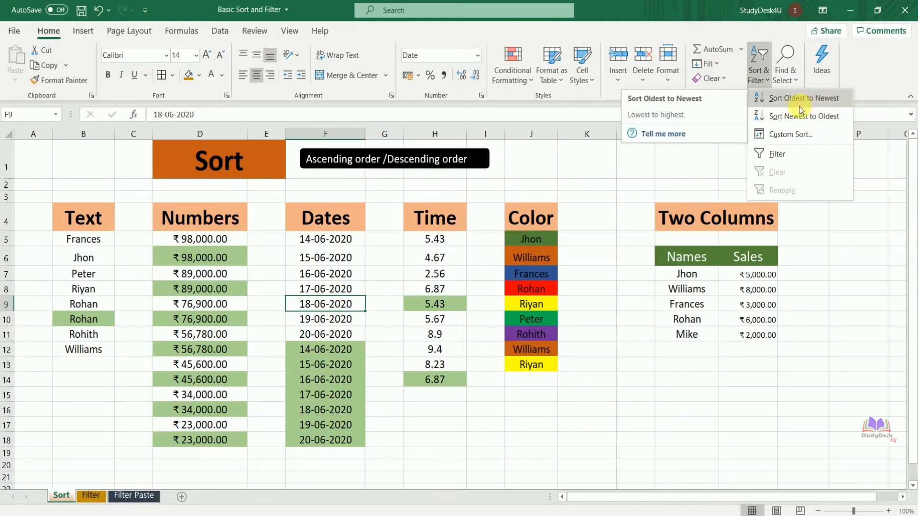
{"action": "left_click", "coordinate": [830, 99]}
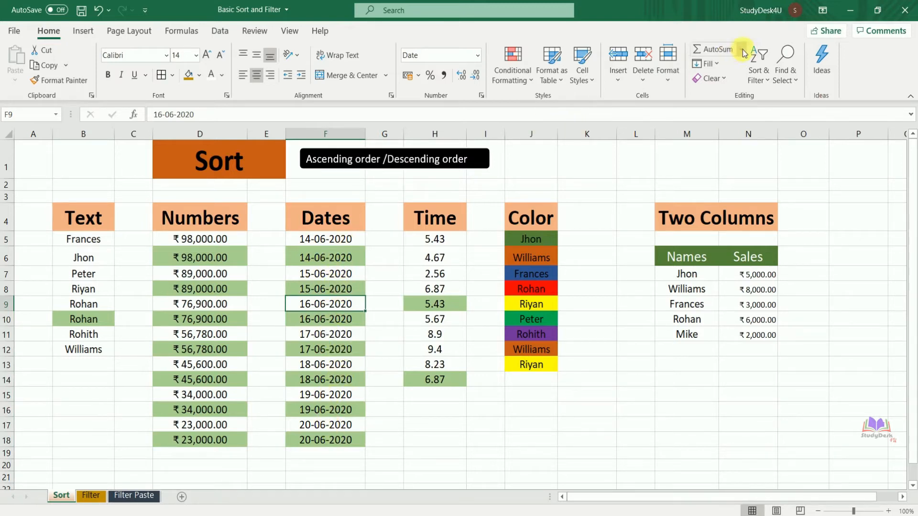
{"action": "left_click", "coordinate": [765, 81]}
{"action": "key", "text": "ctrl+z"}
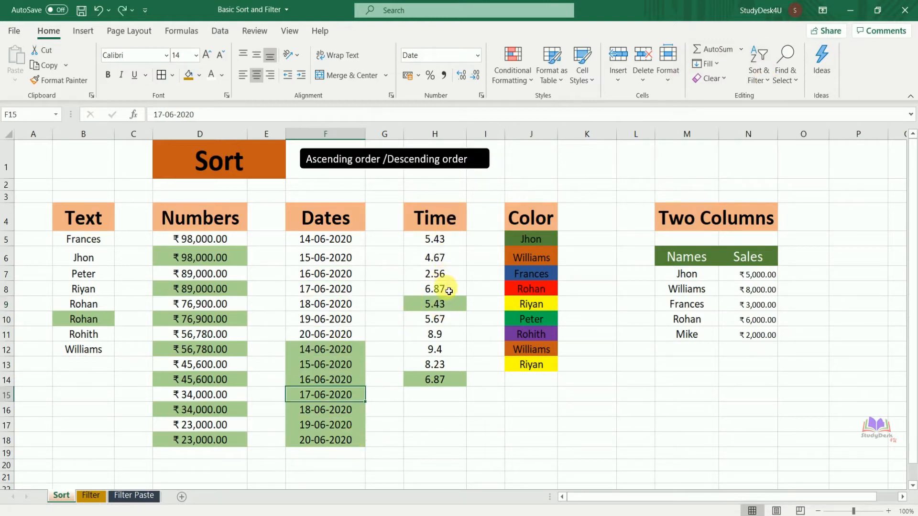
Sort the values in the Time column from smallest to largest.
{"action": "left_click", "coordinate": [455, 309]}
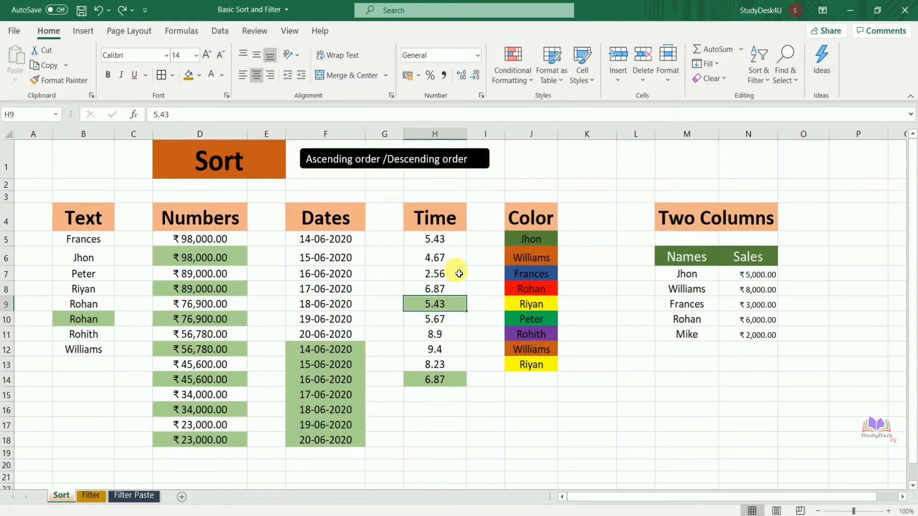
{"action": "left_click", "coordinate": [457, 388]}
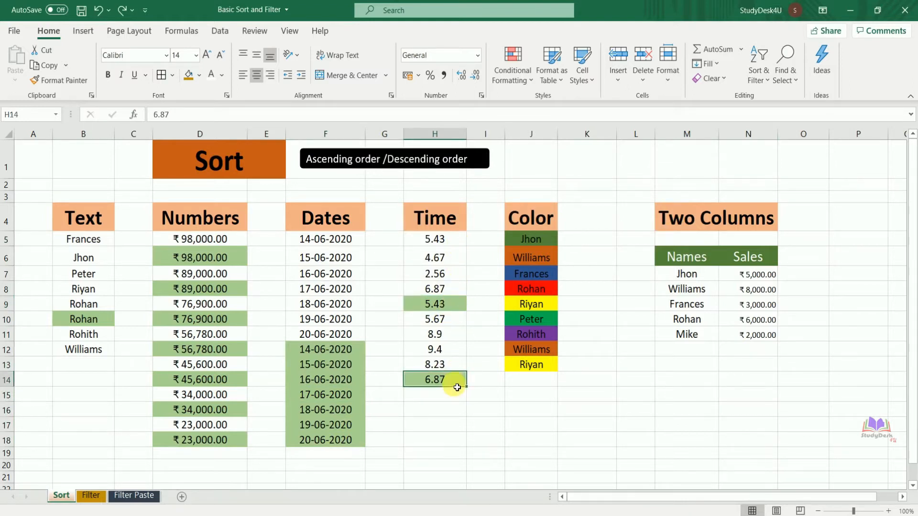
{"action": "left_click", "coordinate": [452, 333]}
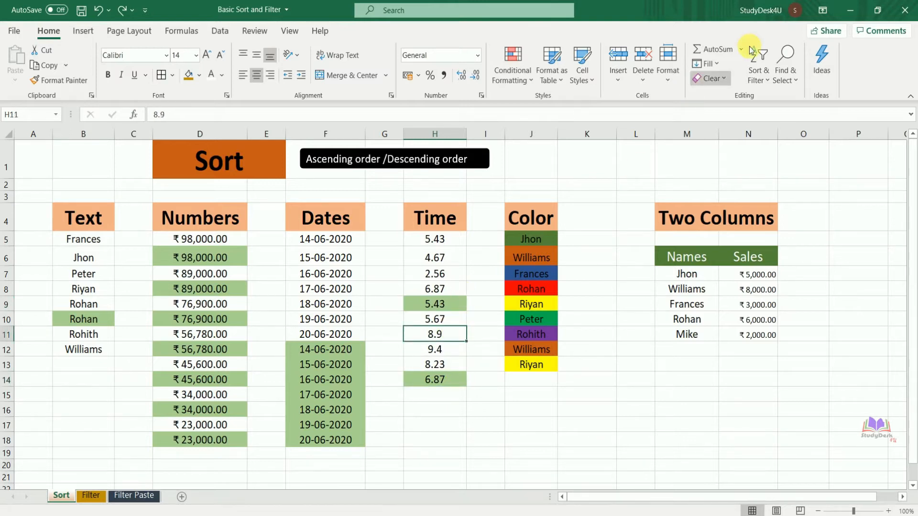
{"action": "left_click", "coordinate": [759, 80]}
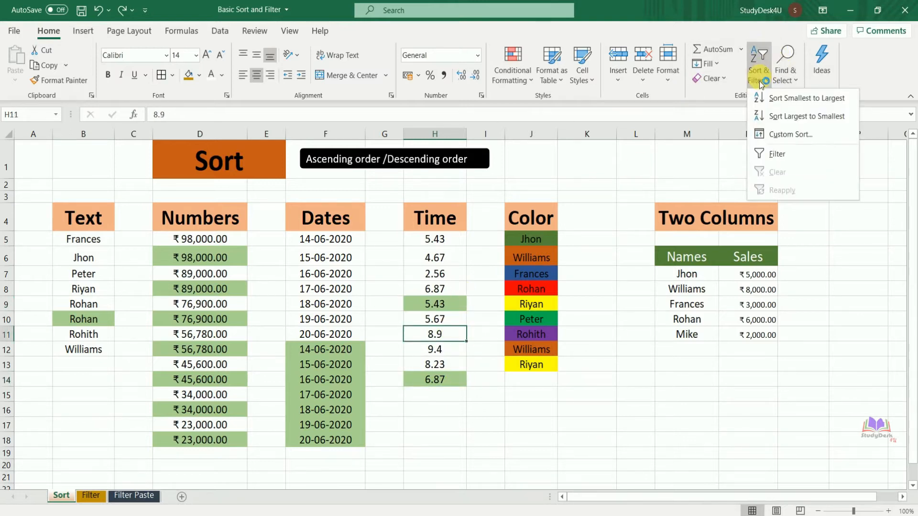
{"action": "left_click", "coordinate": [815, 107]}
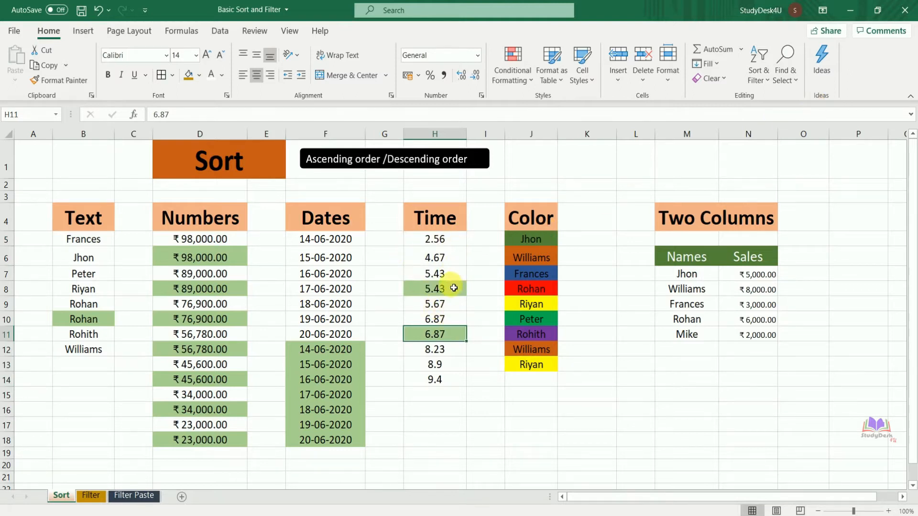
Open a custom sort for the Color column and keep Color as the column to sort by.
{"action": "left_click", "coordinate": [544, 278]}
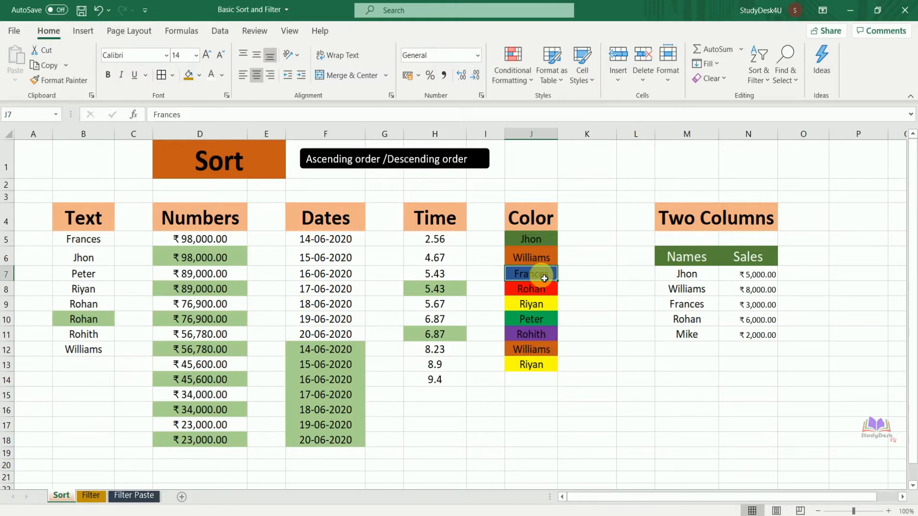
{"action": "left_click", "coordinate": [544, 296]}
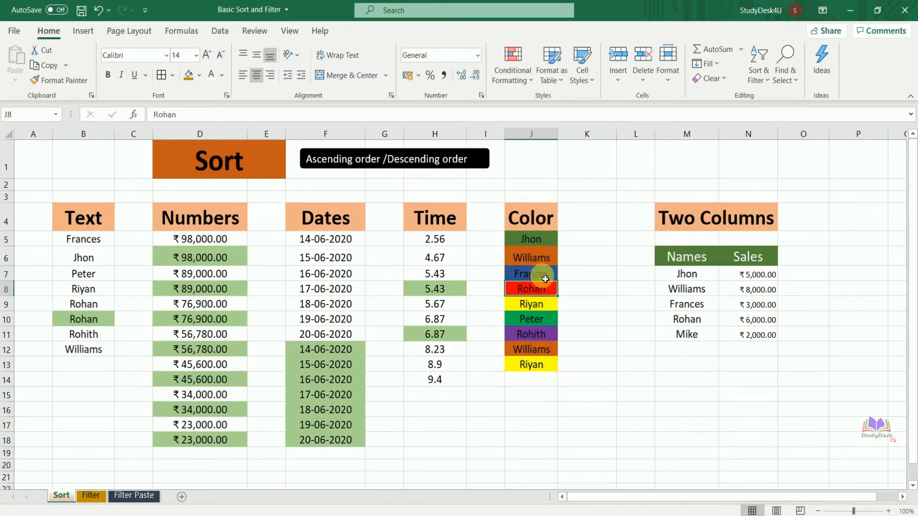
{"action": "left_click", "coordinate": [547, 276]}
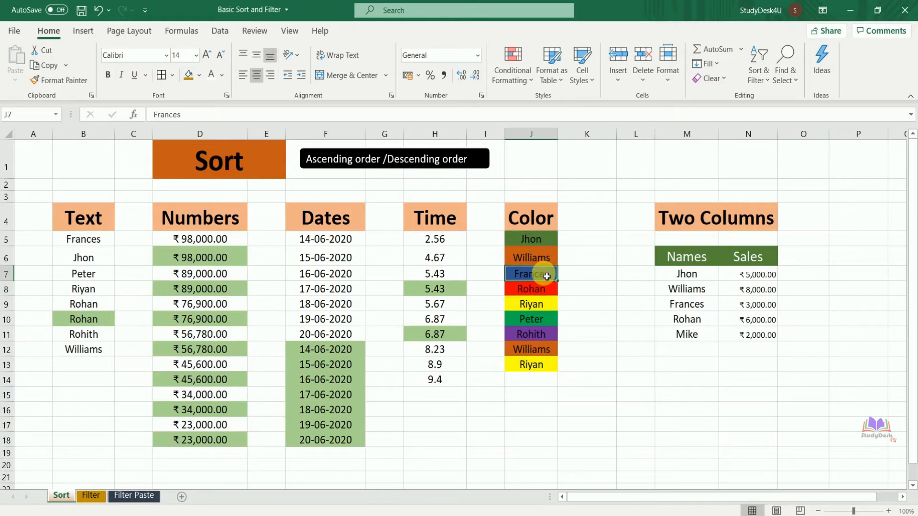
{"action": "left_click", "coordinate": [767, 78]}
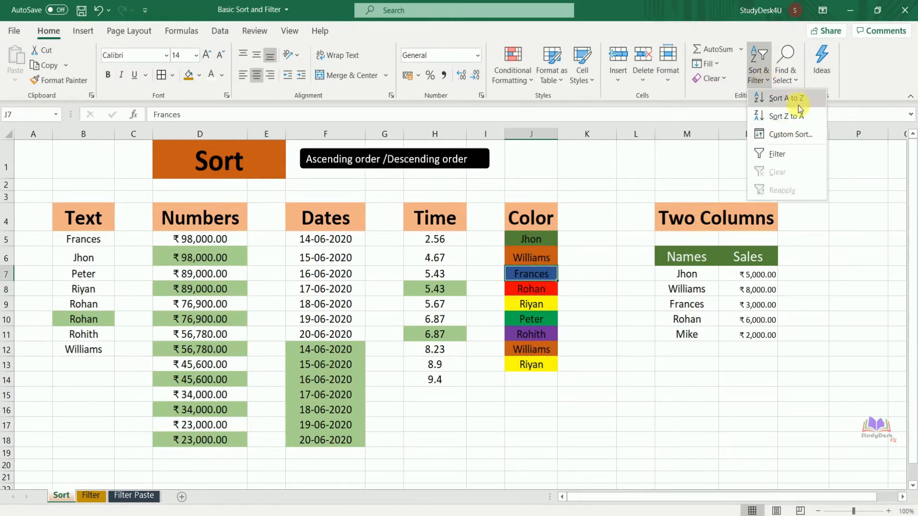
{"action": "left_click", "coordinate": [795, 137]}
{"action": "left_click_drag", "start_coordinate": [795, 136], "coordinate": [750, 38]}
{"action": "left_click", "coordinate": [601, 89]}
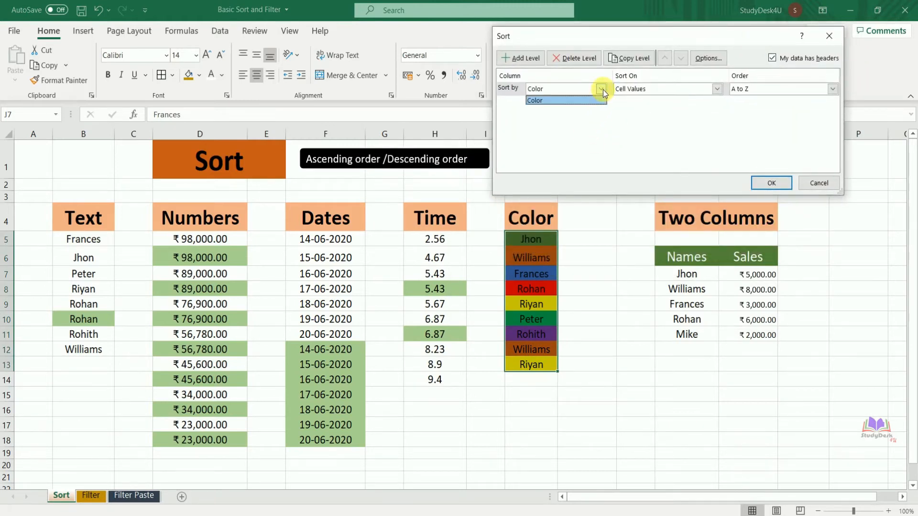
{"action": "left_click", "coordinate": [603, 90]}
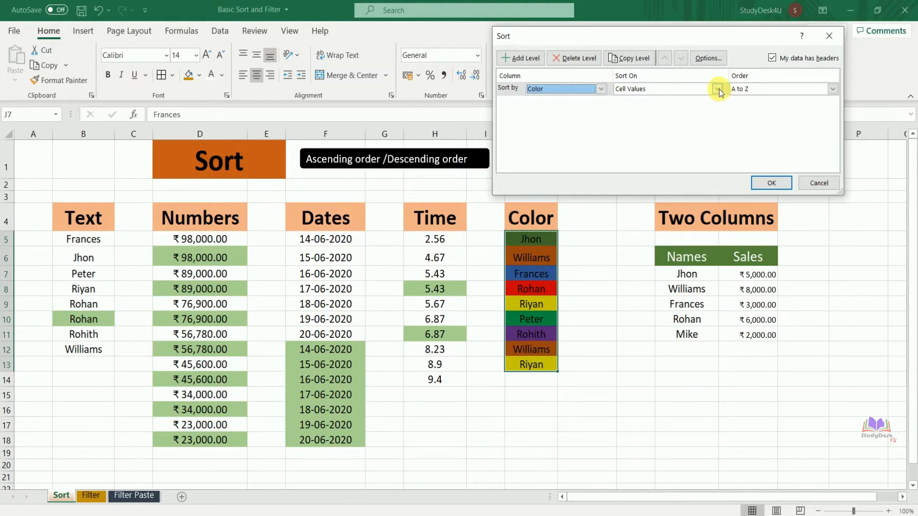
Set the first level of the Color column sort to cell color, with bright green on top.
{"action": "left_click", "coordinate": [718, 89]}
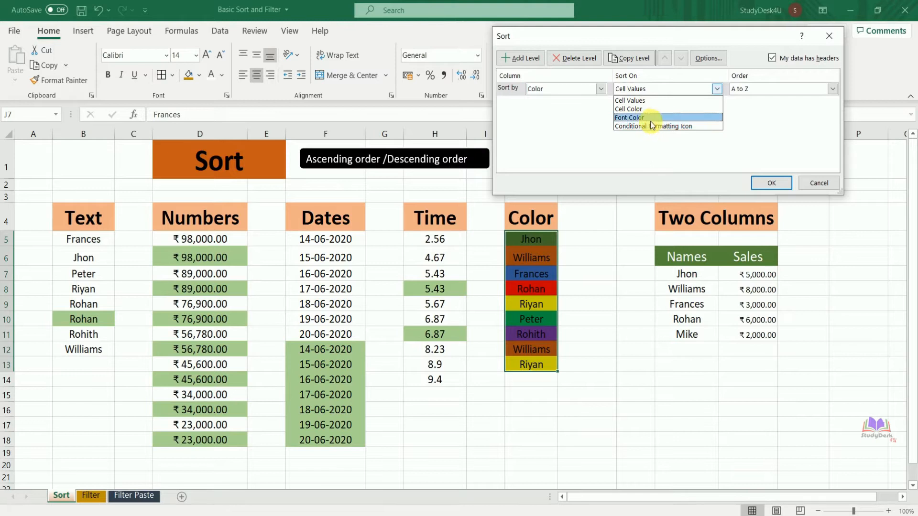
{"action": "left_click", "coordinate": [638, 110]}
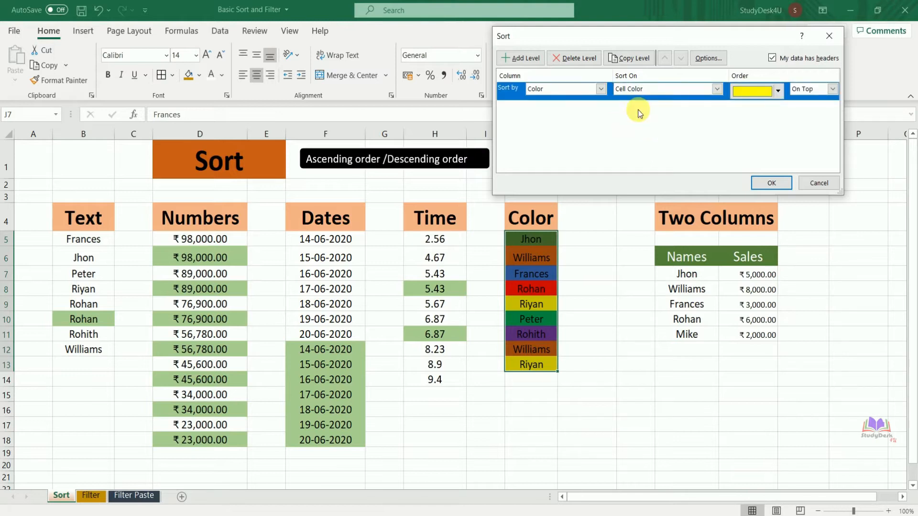
{"action": "left_click", "coordinate": [779, 92]}
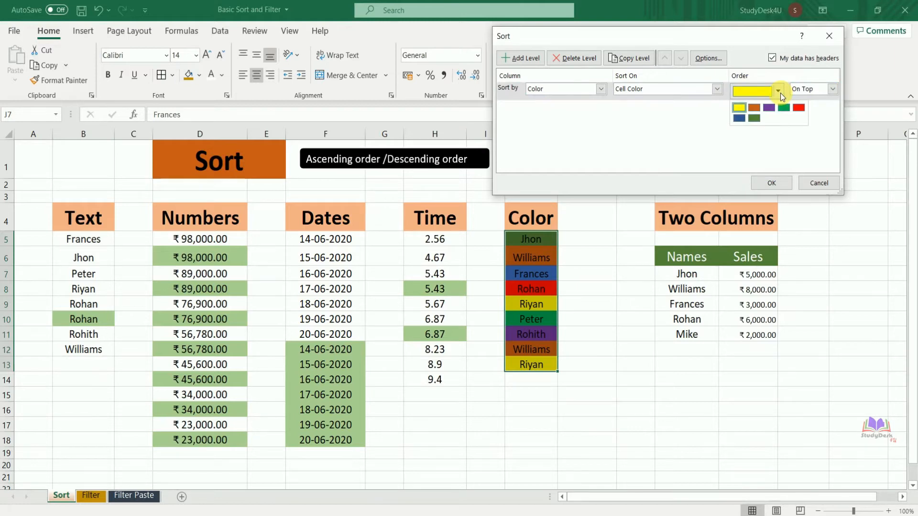
{"action": "left_click", "coordinate": [833, 91]}
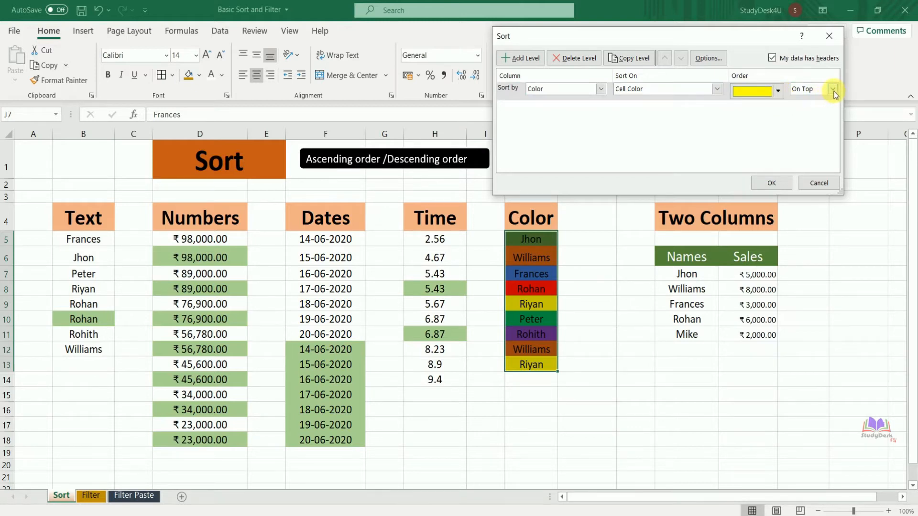
{"action": "left_click", "coordinate": [833, 90]}
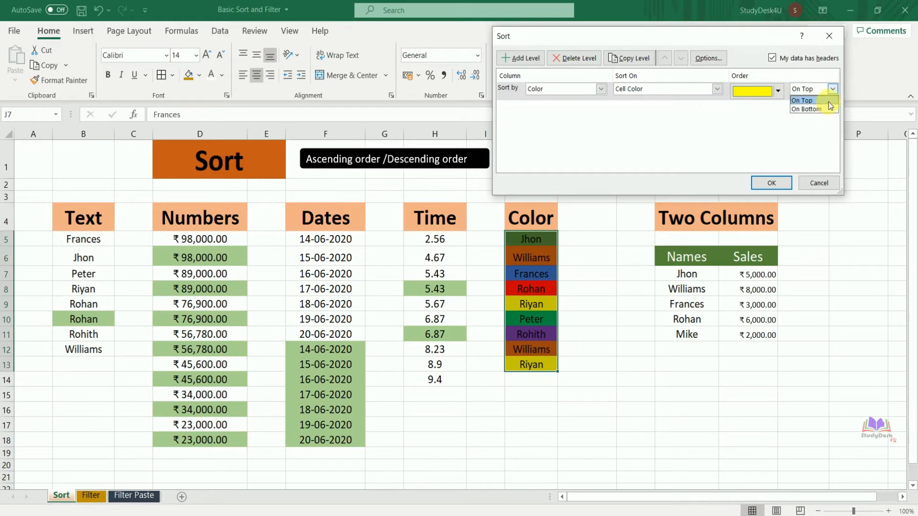
{"action": "left_click", "coordinate": [828, 101]}
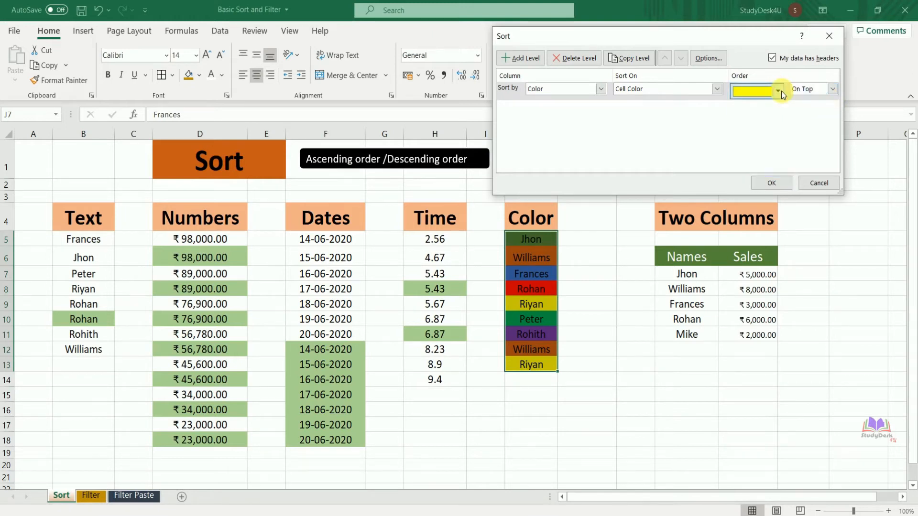
{"action": "left_click", "coordinate": [780, 91]}
{"action": "left_click", "coordinate": [787, 109]}
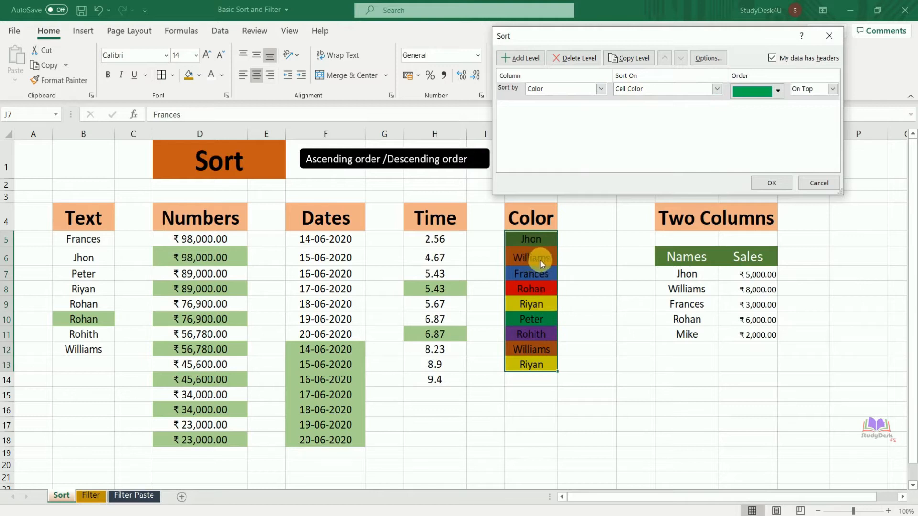
Add a second sort level for the Color column by cell color, with orange on top.
{"action": "left_click", "coordinate": [522, 59]}
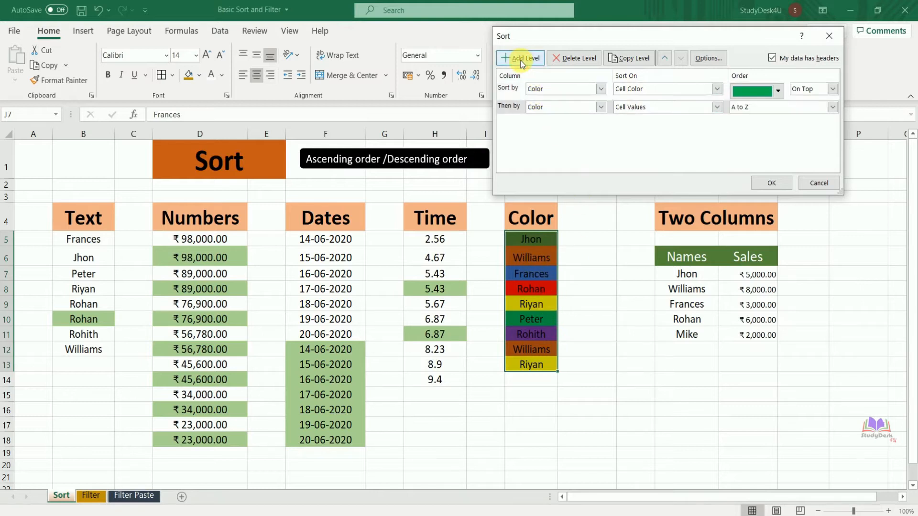
{"action": "left_click", "coordinate": [717, 107]}
{"action": "left_click", "coordinate": [688, 127]}
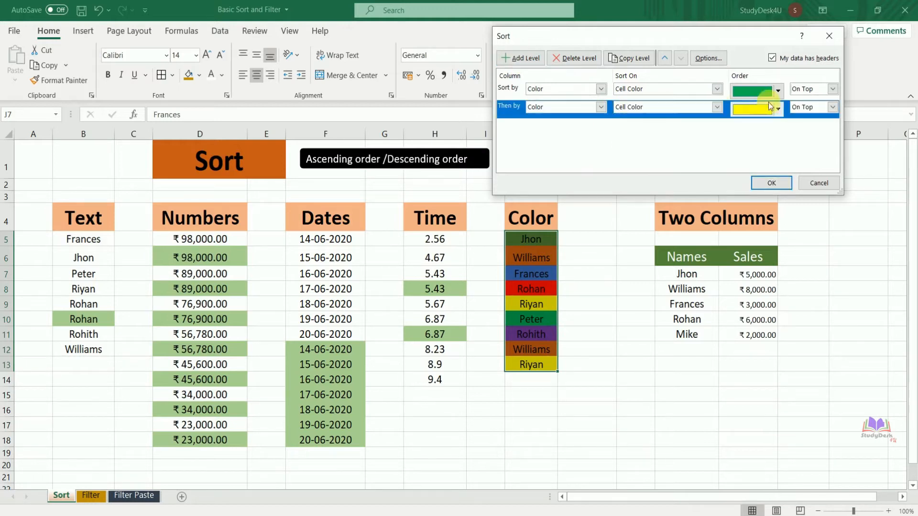
{"action": "left_click", "coordinate": [778, 109]}
{"action": "left_click", "coordinate": [753, 127]}
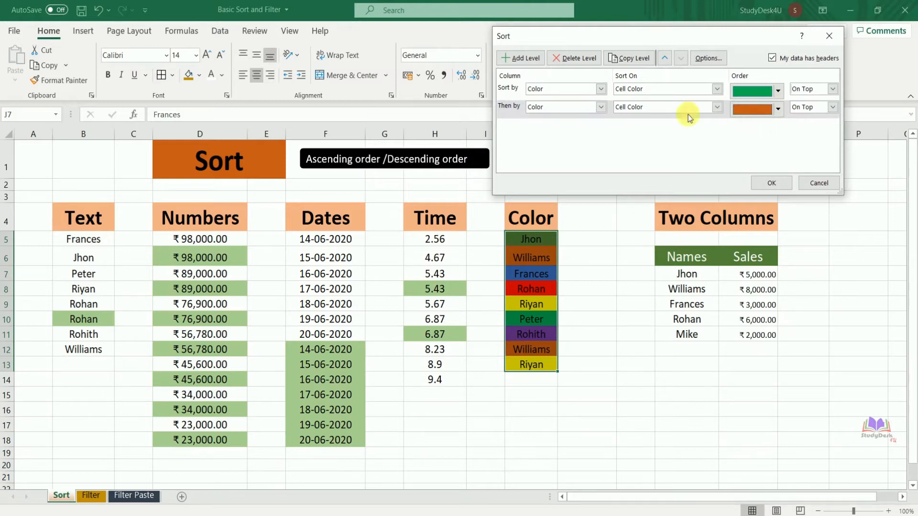
Add a third sort level by cell color with yellow on top, and apply the custom sort to the Color column.
{"action": "left_click", "coordinate": [533, 59]}
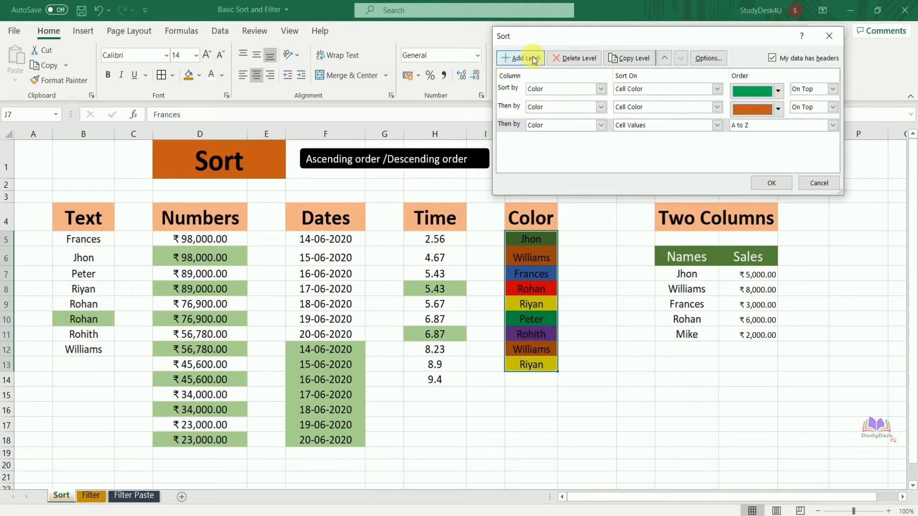
{"action": "left_click", "coordinate": [716, 125]}
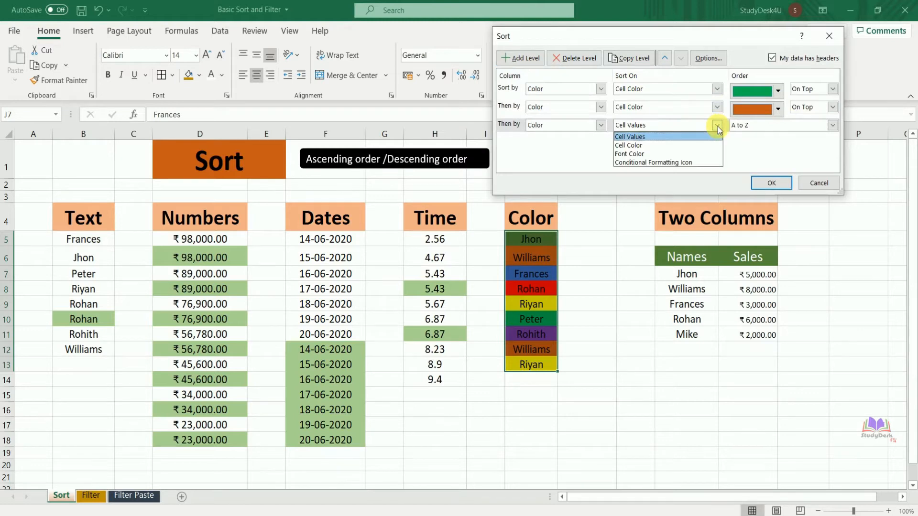
{"action": "left_click", "coordinate": [693, 146]}
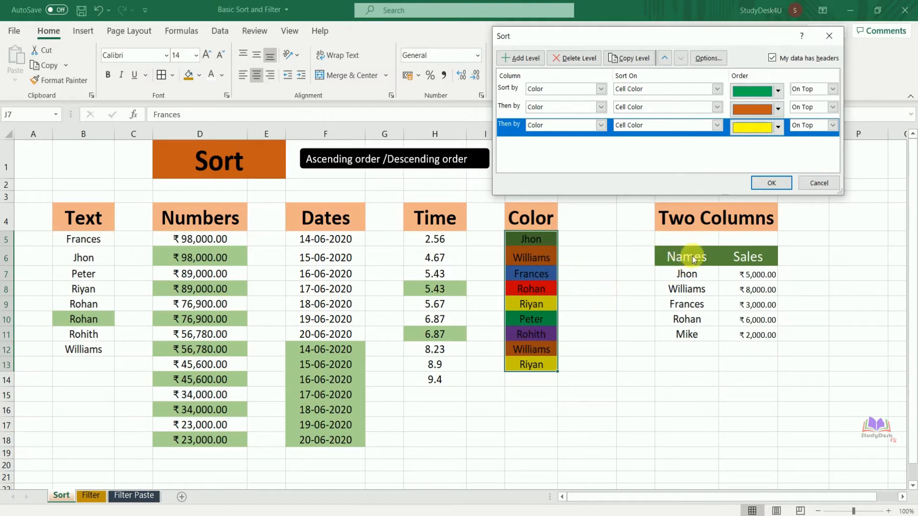
{"action": "left_click", "coordinate": [771, 183]}
{"action": "left_click", "coordinate": [547, 243]}
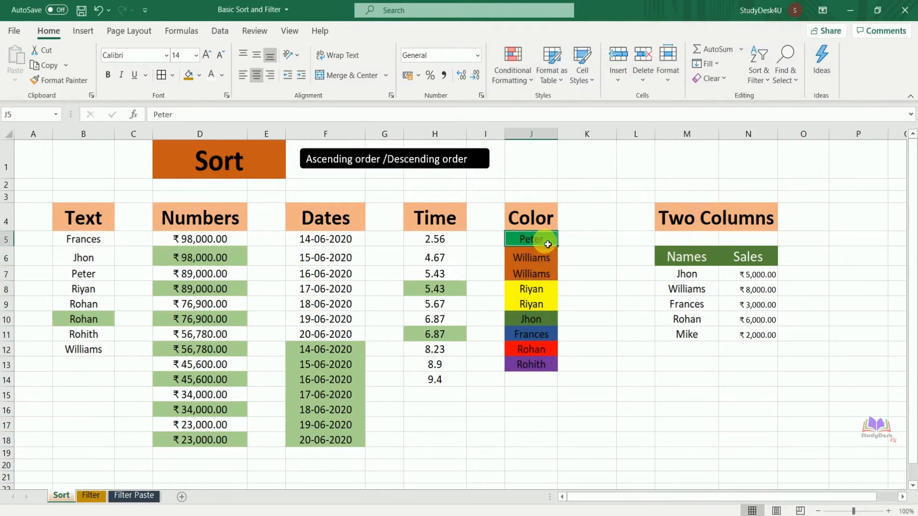
{"action": "left_click", "coordinate": [542, 262]}
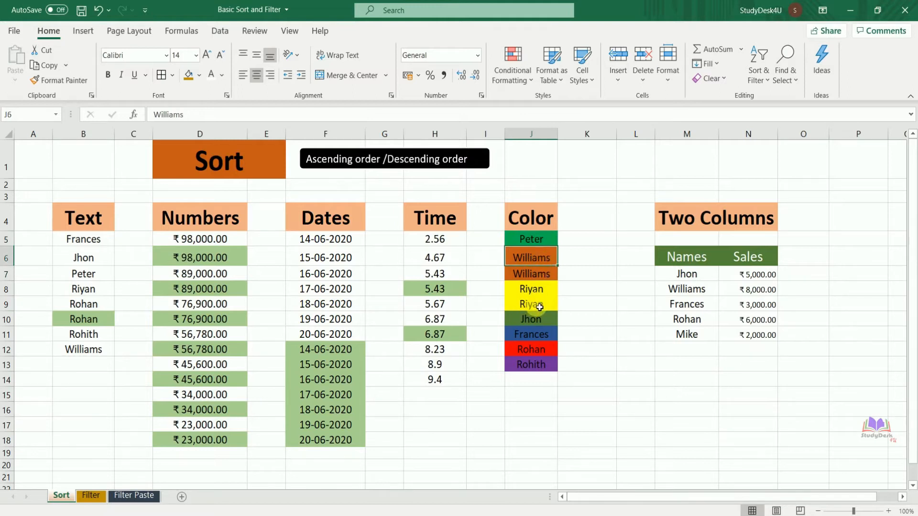
{"action": "left_click_drag", "start_coordinate": [531, 239], "coordinate": [538, 304]}
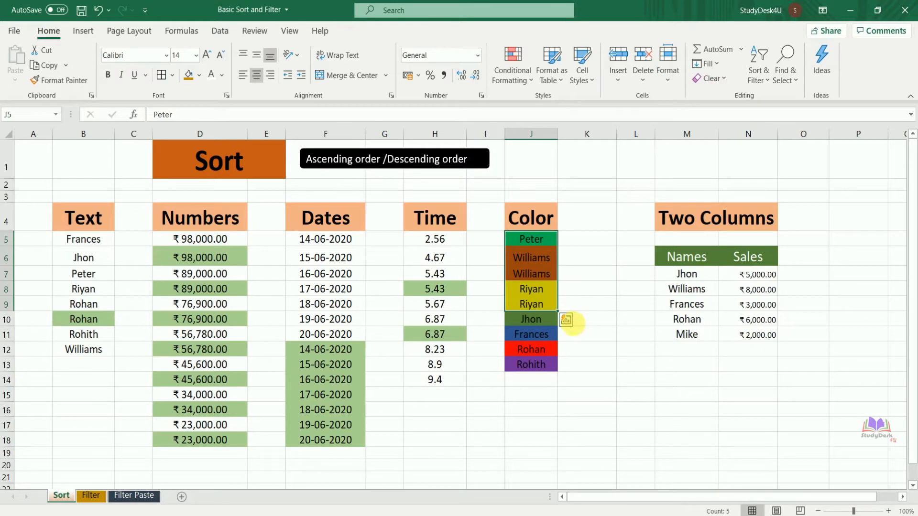
{"action": "left_click", "coordinate": [759, 80]}
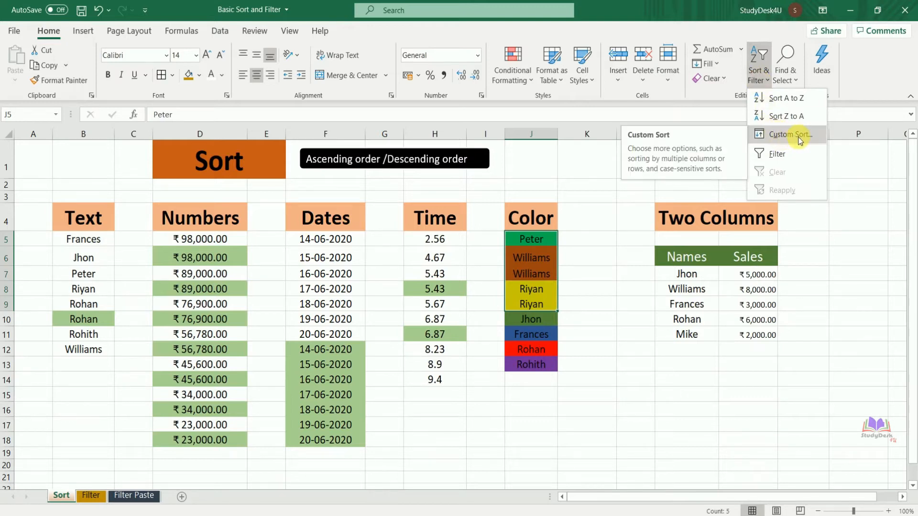
{"action": "left_click", "coordinate": [648, 279]}
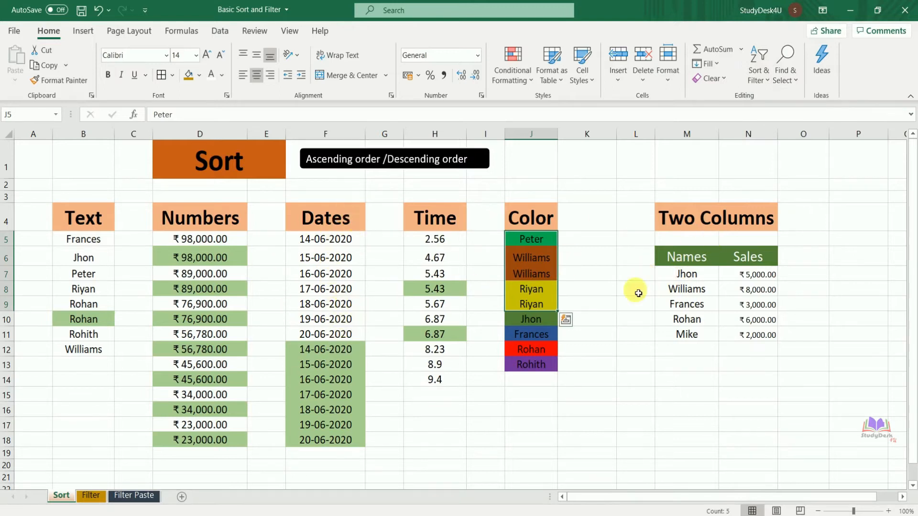
Fill cell N9 in the Sales column of the Two Columns table with gold.
{"action": "left_click", "coordinate": [763, 306]}
{"action": "left_click", "coordinate": [683, 256]}
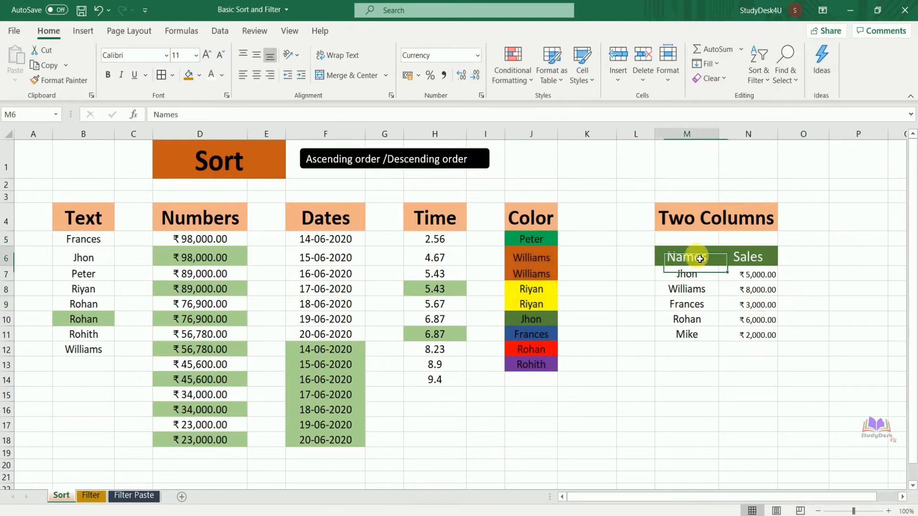
{"action": "left_click", "coordinate": [752, 253]}
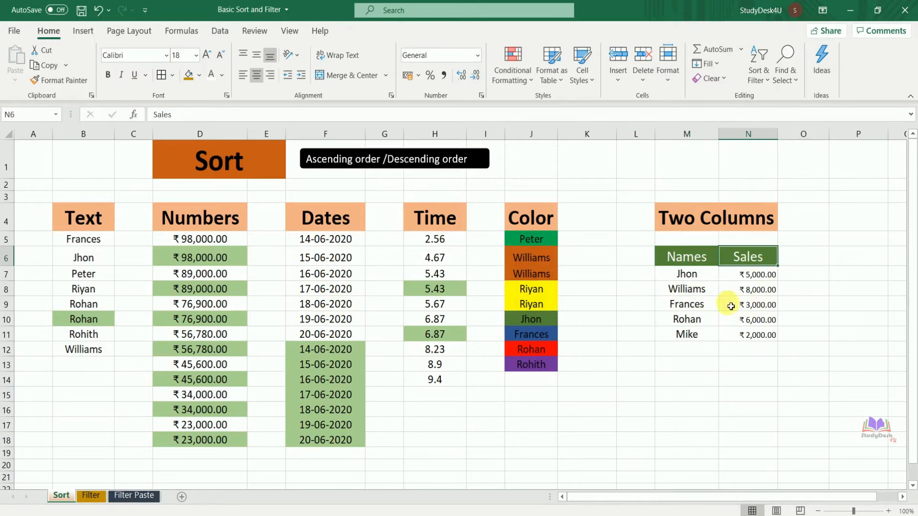
{"action": "left_click", "coordinate": [768, 308]}
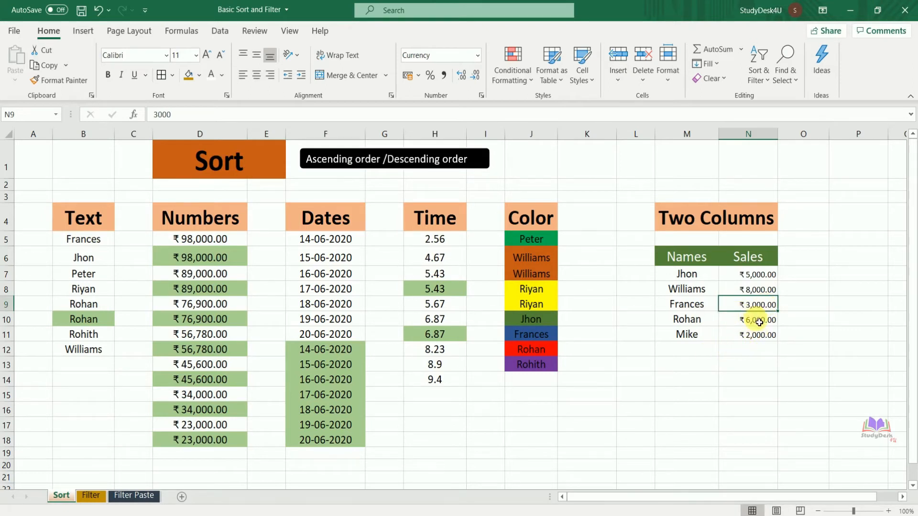
{"action": "left_click", "coordinate": [188, 76]}
Sort the Two Columns table by the Sales column from smallest to largest.
{"action": "left_click", "coordinate": [701, 305]}
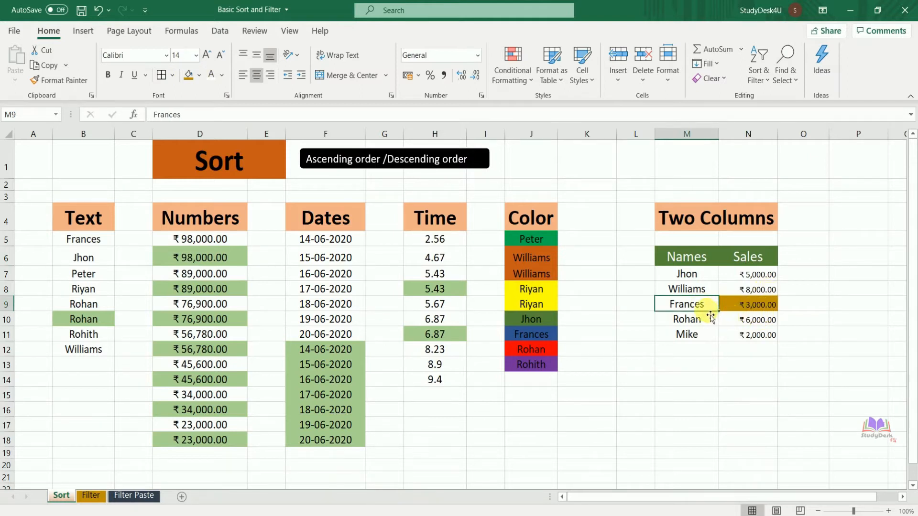
{"action": "left_click", "coordinate": [747, 305]}
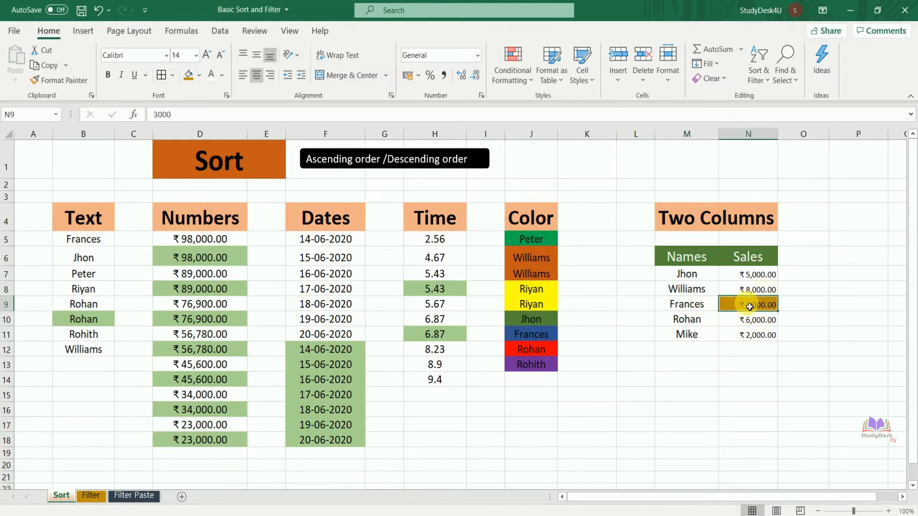
{"action": "left_click", "coordinate": [705, 309]}
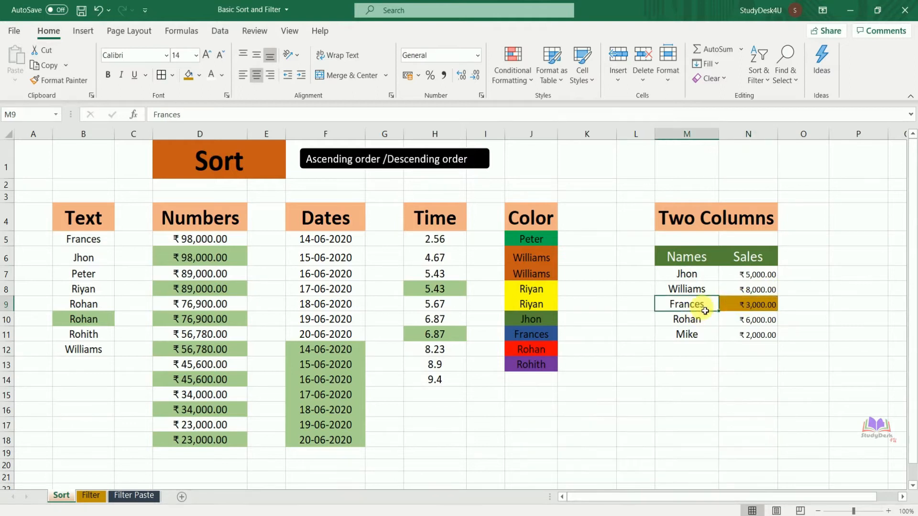
{"action": "left_click", "coordinate": [764, 307]}
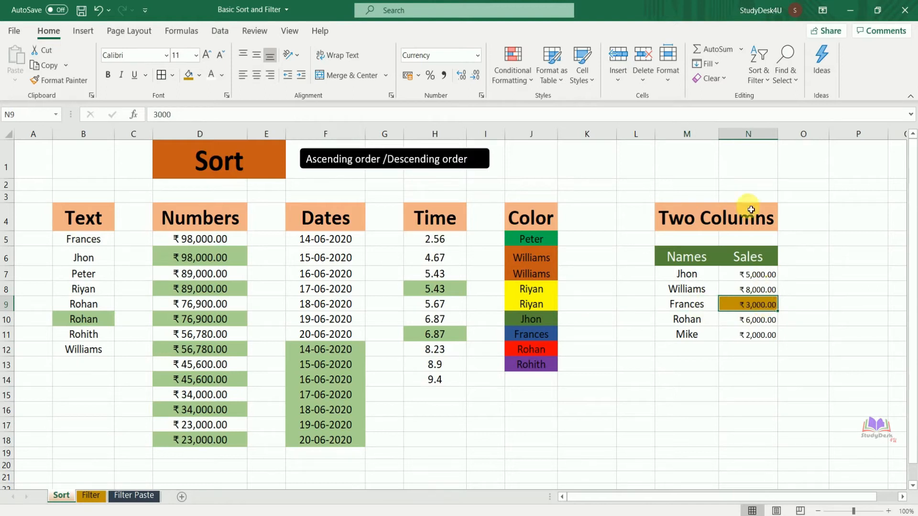
{"action": "left_click", "coordinate": [753, 81]}
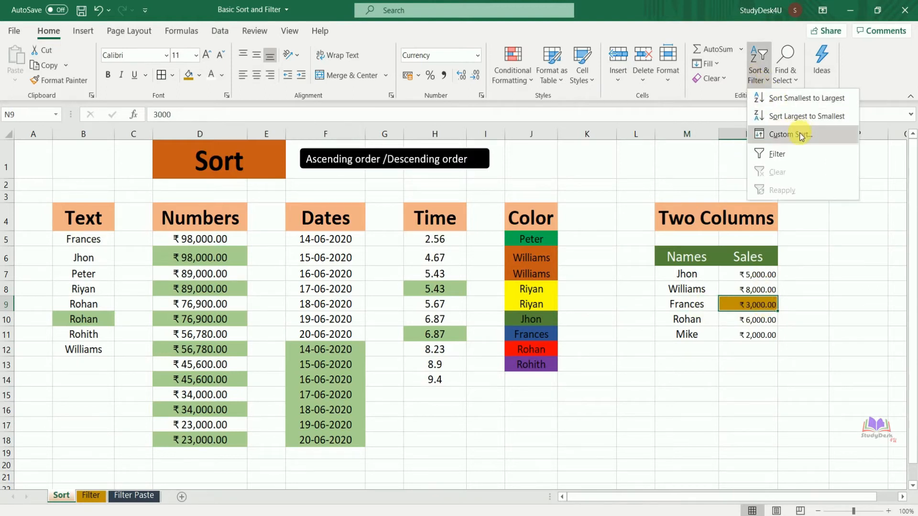
{"action": "left_click", "coordinate": [811, 101]}
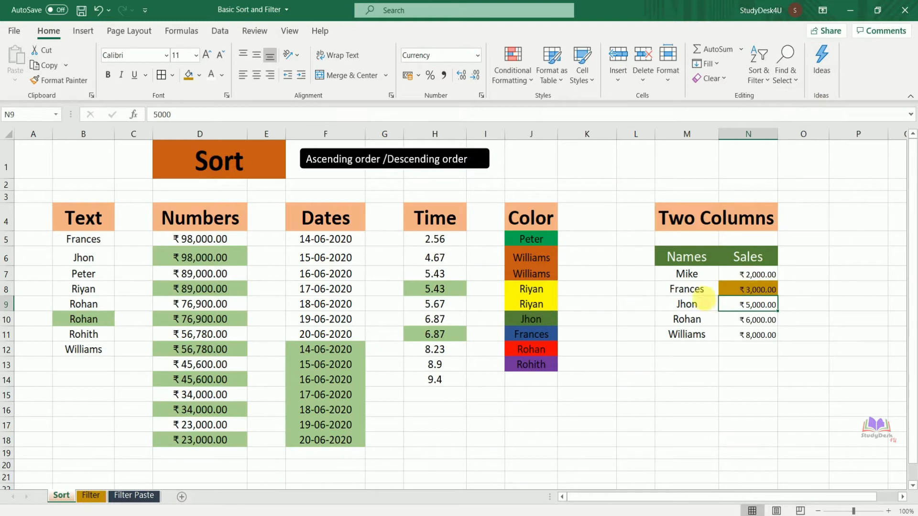
{"action": "left_click", "coordinate": [758, 326]}
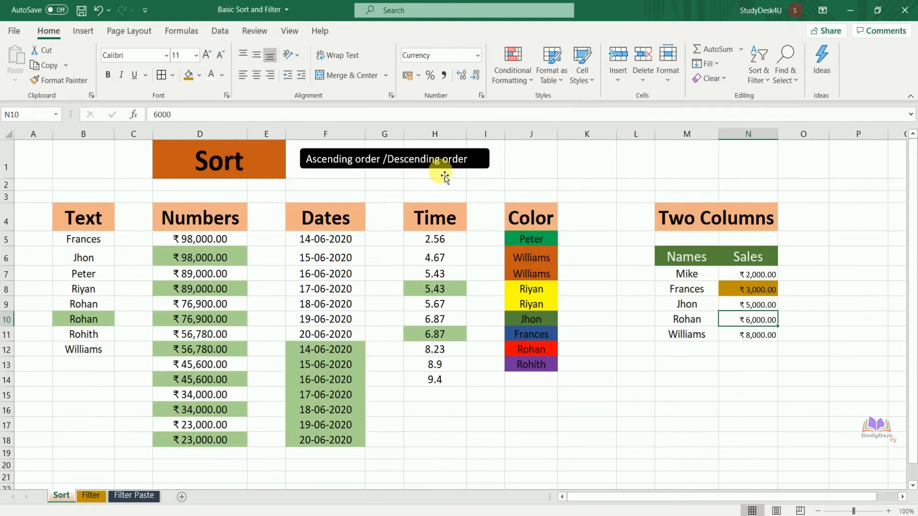
{"action": "left_click", "coordinate": [220, 30]}
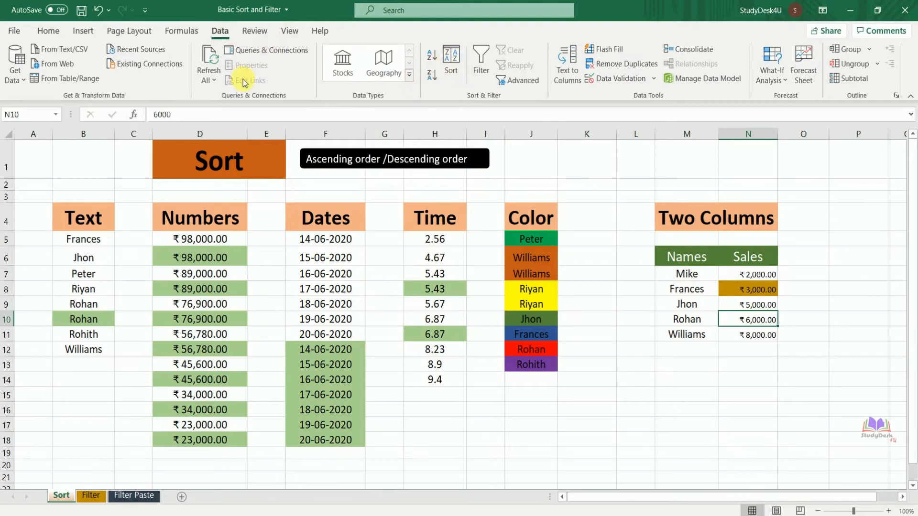
{"action": "left_click", "coordinate": [48, 31]}
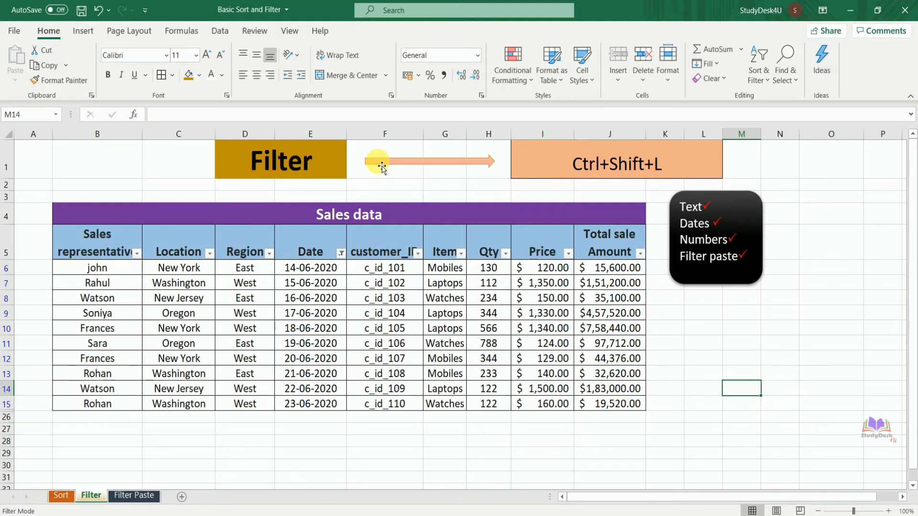
Remove the filters from the Sales data table on the Filter sheet, and turn them on and off once more.
{"action": "key", "text": "ctrl+shift+l"}
{"action": "left_click", "coordinate": [271, 268]}
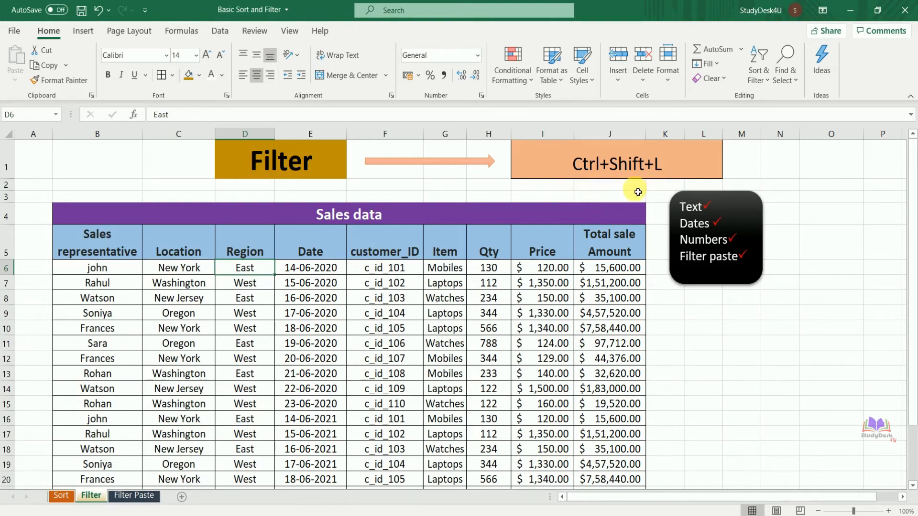
{"action": "key", "text": "ctrl+shift+l"}
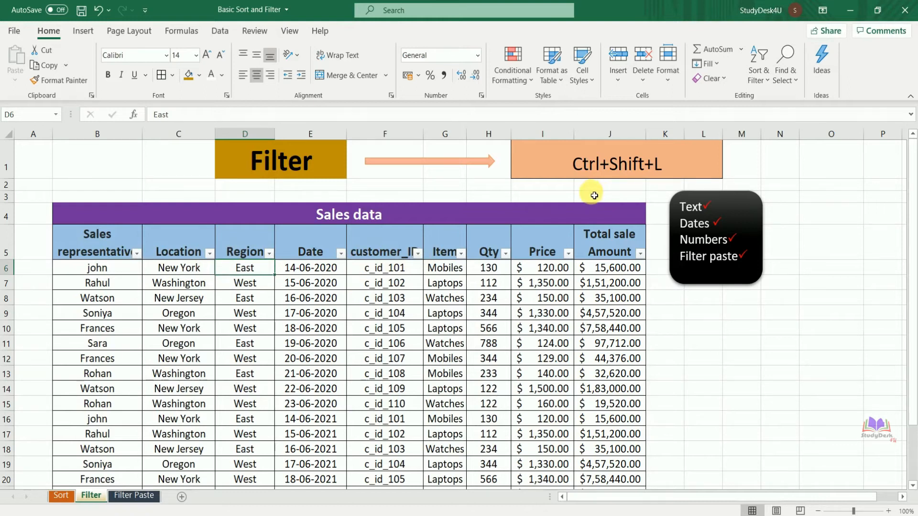
{"action": "key", "text": "ctrl+shift+l"}
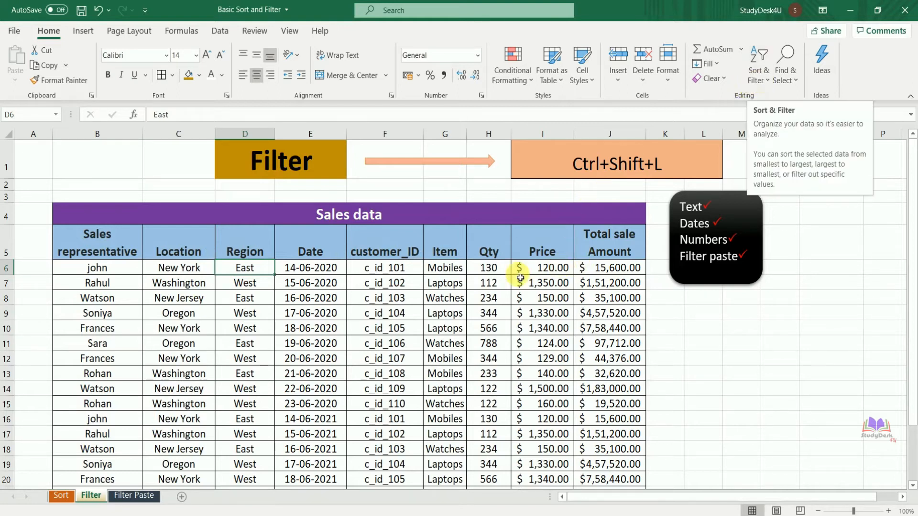
Turn on the filters for the Sales data table from a cell in the Item column, and turn them off again.
{"action": "left_click", "coordinate": [454, 302]}
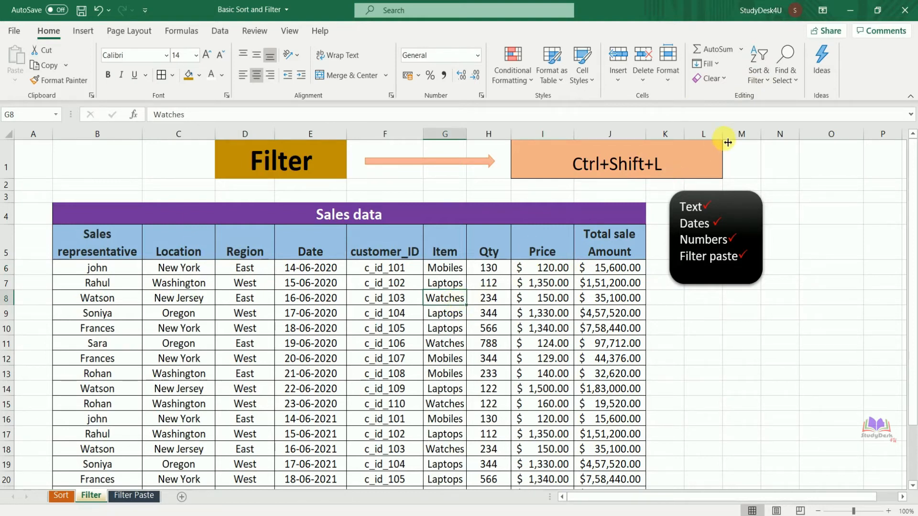
{"action": "left_click", "coordinate": [757, 80]}
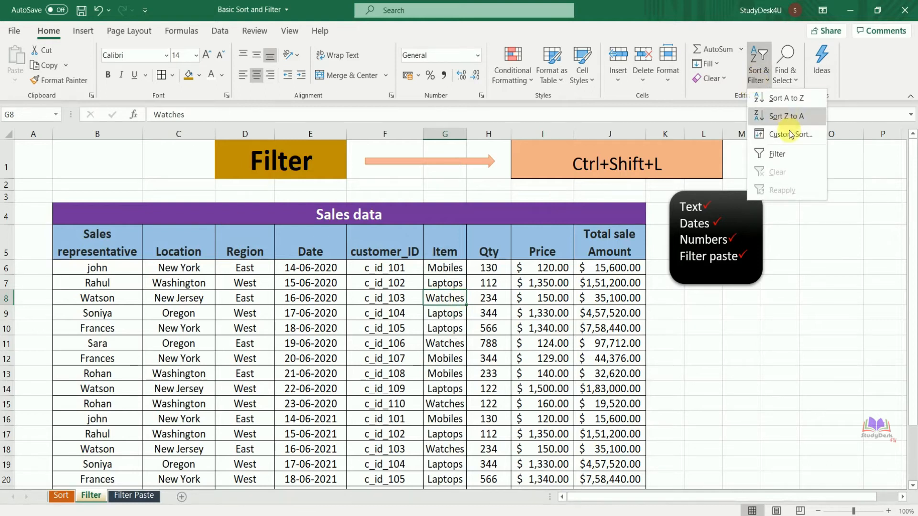
{"action": "left_click", "coordinate": [786, 158]}
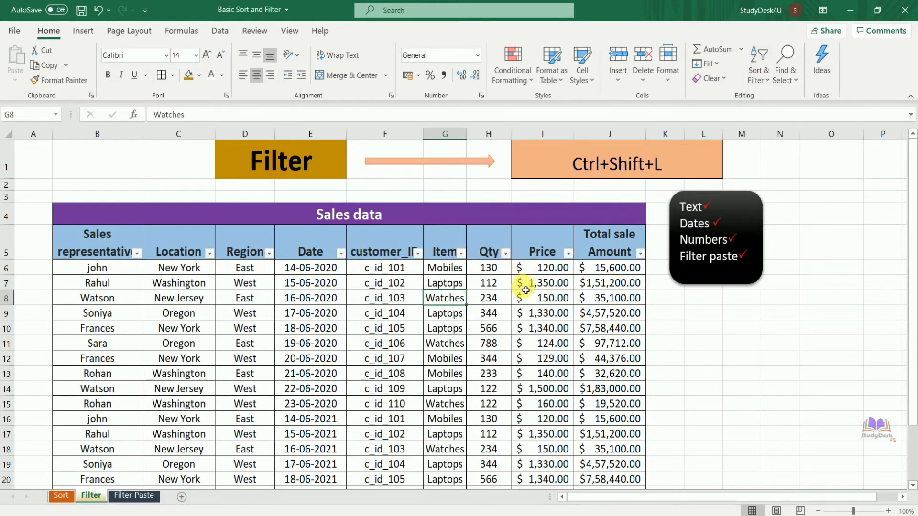
{"action": "key", "text": "ctrl+shift+l"}
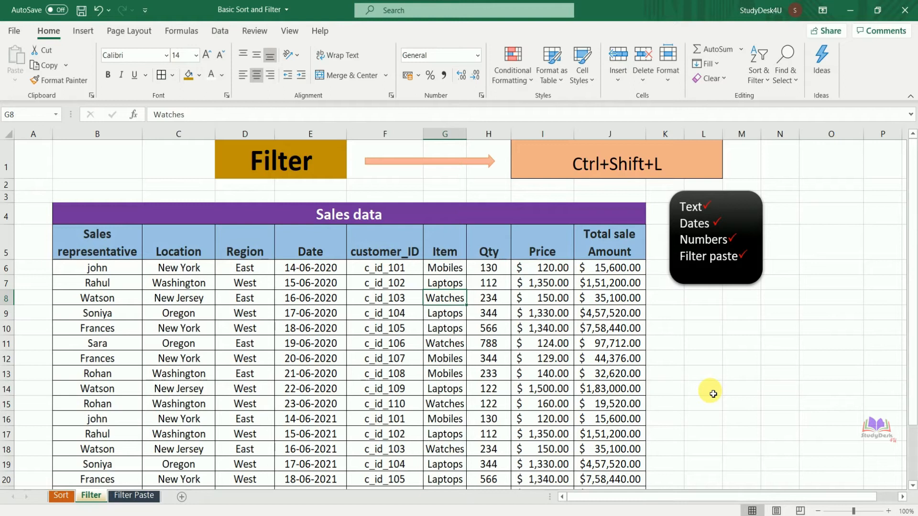
Starting from a customer_ID cell, add filters to the Sales data headers using the Data commands, and remove them again.
{"action": "left_click", "coordinate": [404, 363]}
{"action": "key", "text": "alt"}
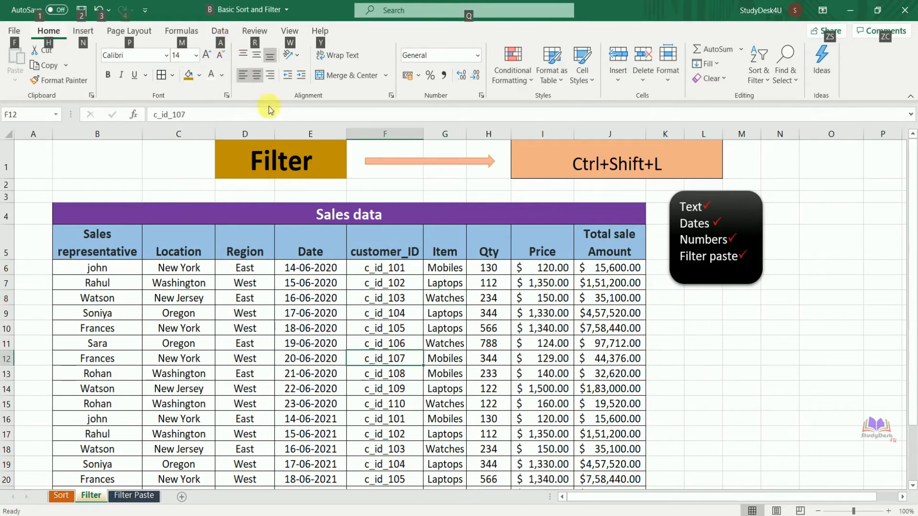
{"action": "key", "text": "a"}
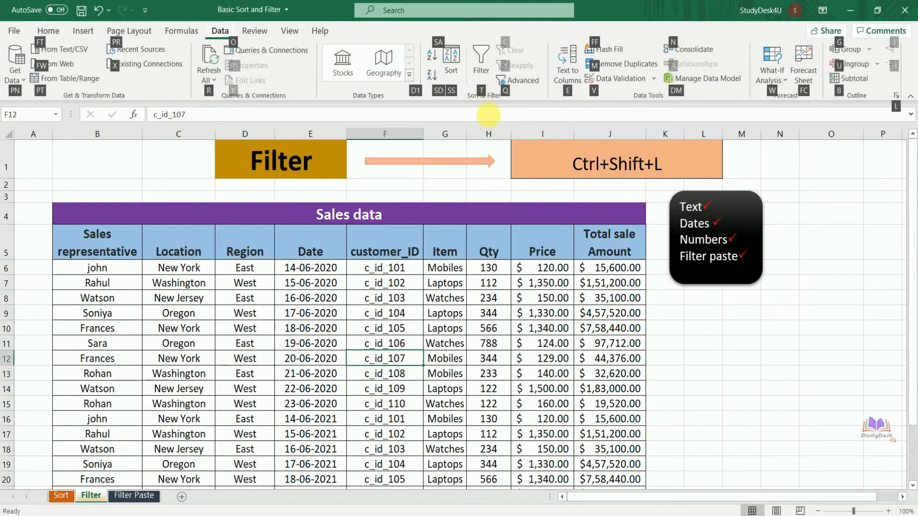
{"action": "key", "text": "t"}
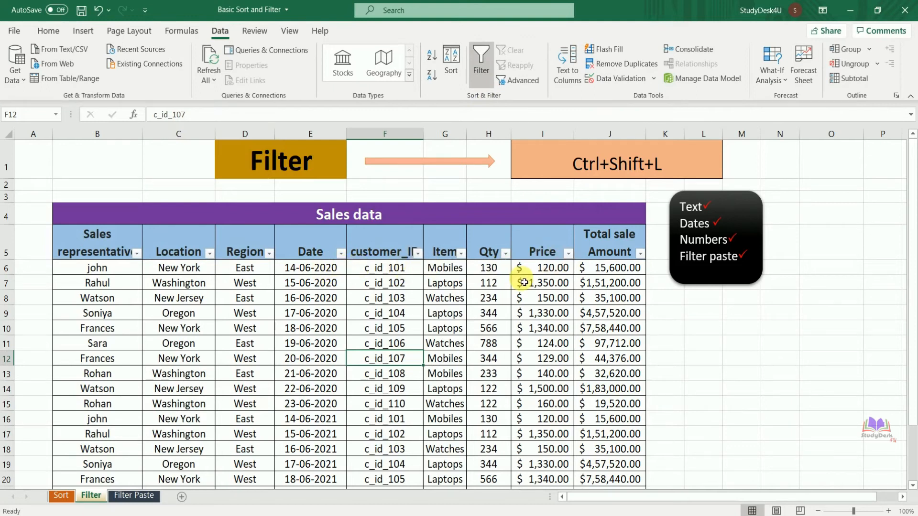
{"action": "key", "text": "alt"}
{"action": "key", "text": "a"}
{"action": "key", "text": "t"}
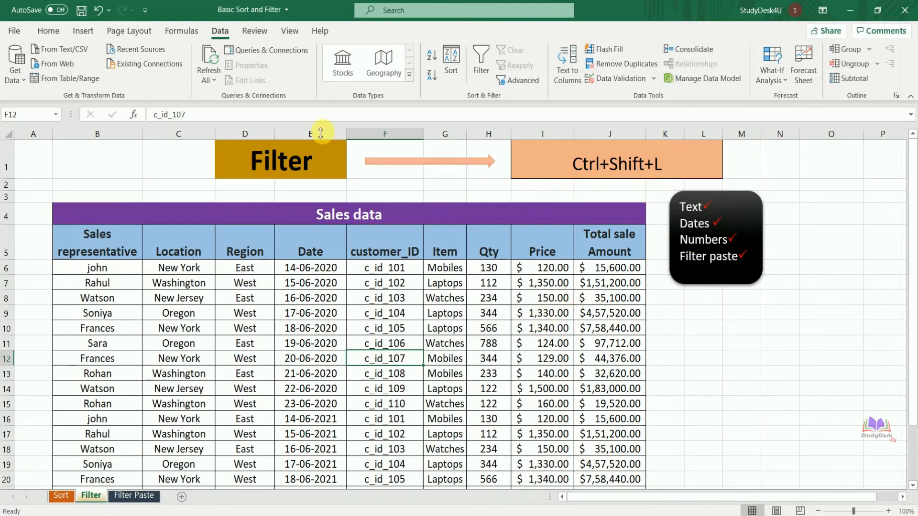
{"action": "left_click", "coordinate": [48, 31]}
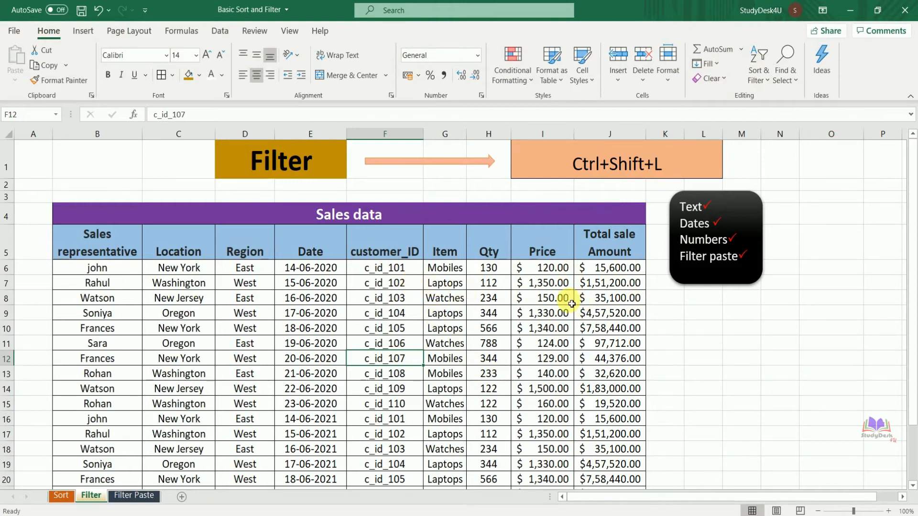
Add filters to the Sales data table from a cell in the Sales representative column.
{"action": "left_click", "coordinate": [108, 287]}
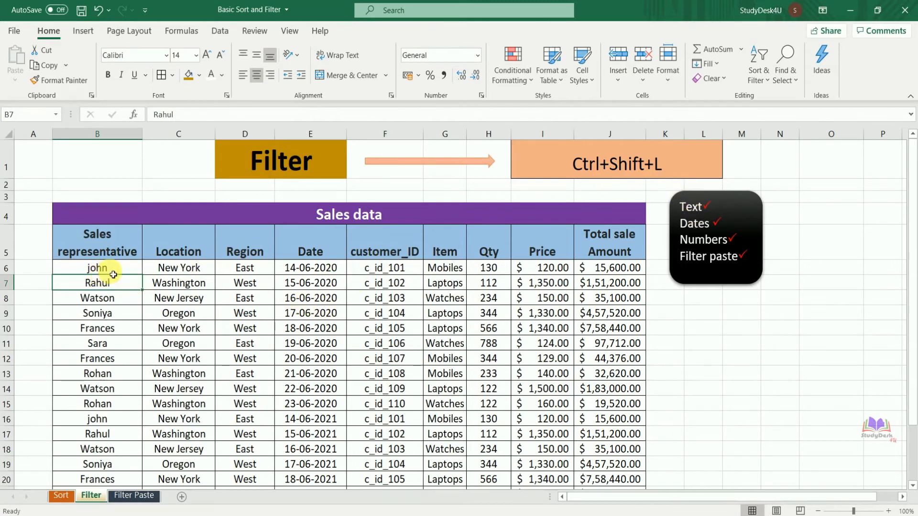
{"action": "left_click", "coordinate": [96, 311]}
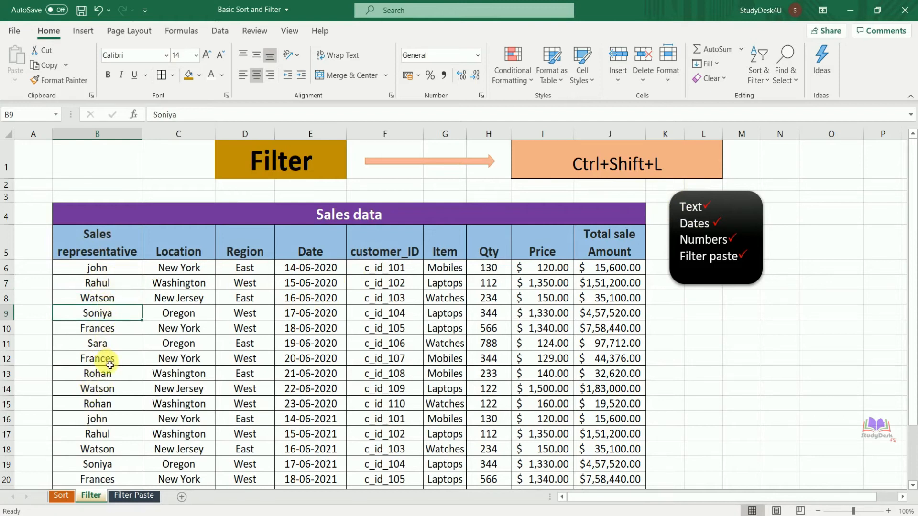
{"action": "left_click", "coordinate": [96, 326]}
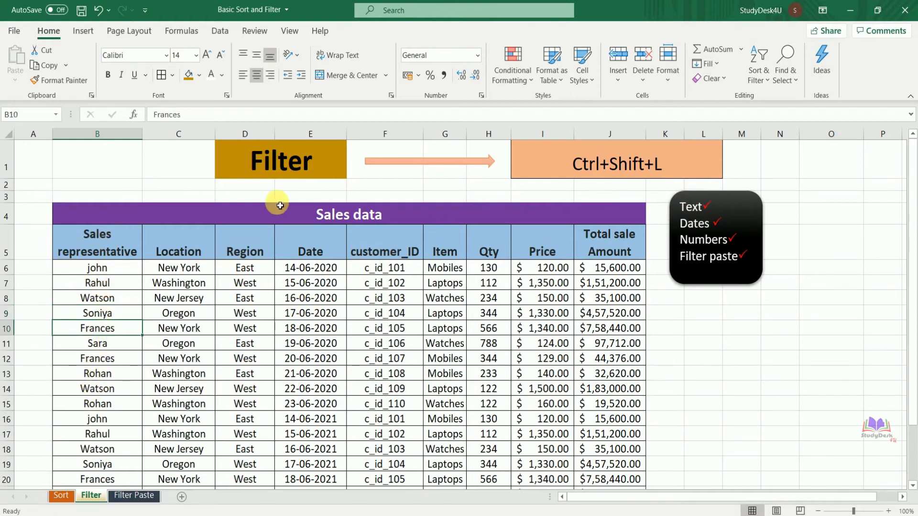
{"action": "left_click", "coordinate": [760, 78]}
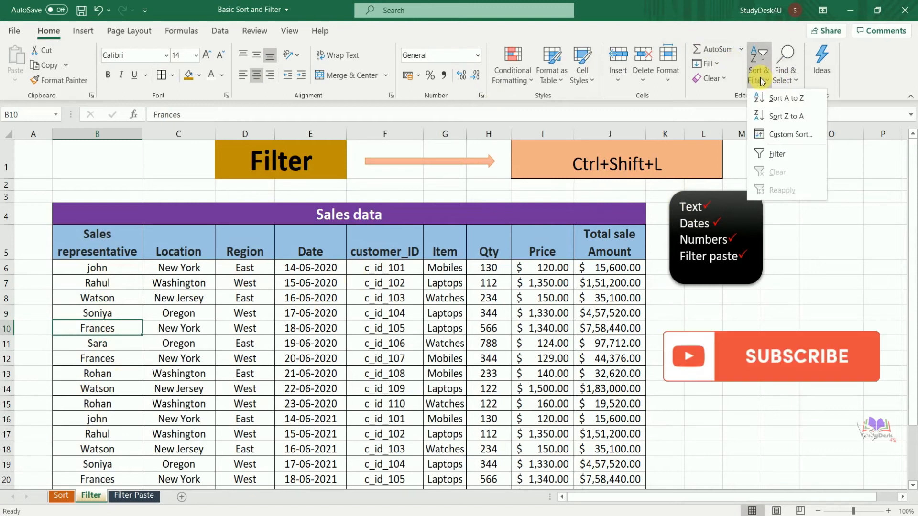
{"action": "left_click", "coordinate": [784, 158]}
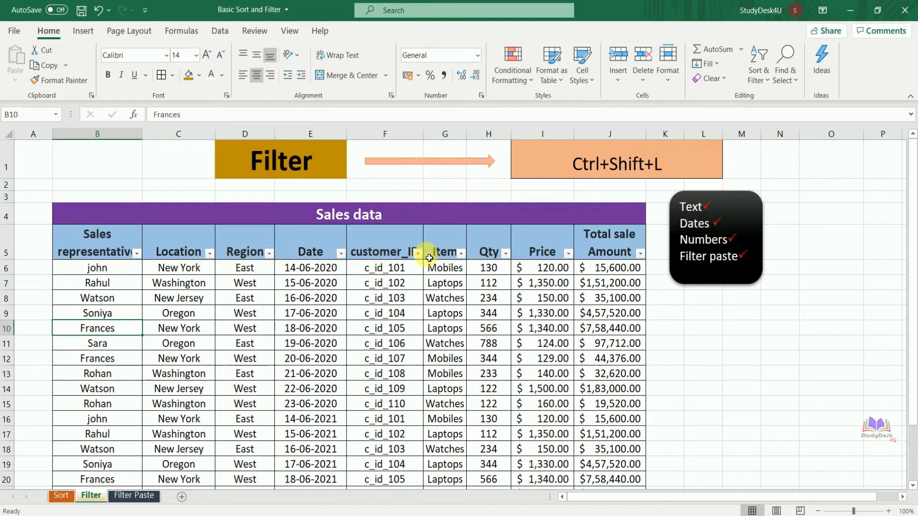
Filter the Sales representative column to show only the two representatives whose names begin with R, and clear that filter.
{"action": "left_click", "coordinate": [138, 253]}
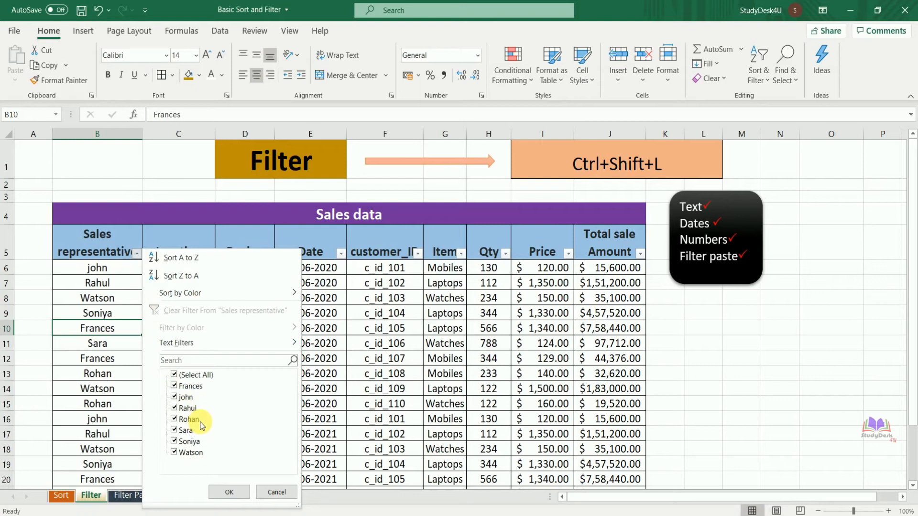
{"action": "left_click", "coordinate": [173, 385]}
{"action": "left_click", "coordinate": [174, 398]}
{"action": "left_click", "coordinate": [174, 430]}
{"action": "left_click", "coordinate": [174, 441]}
{"action": "left_click", "coordinate": [174, 452]}
{"action": "left_click", "coordinate": [229, 492]}
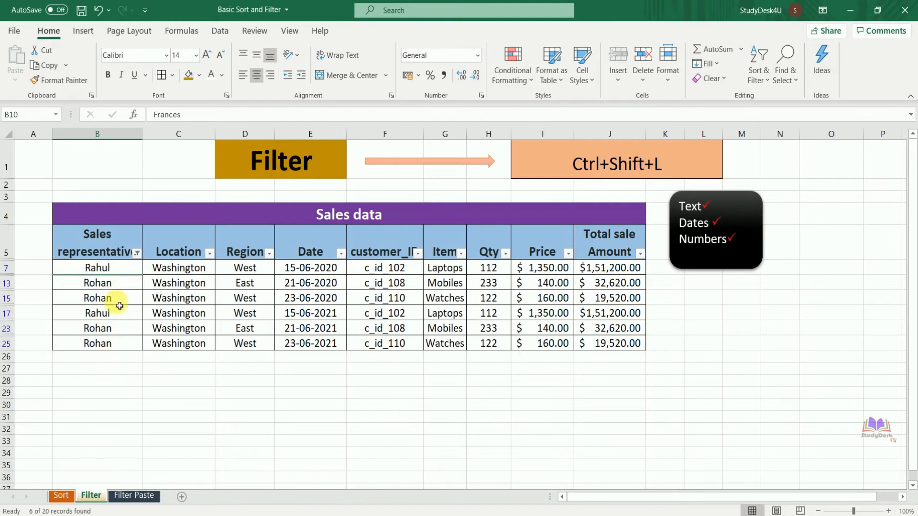
{"action": "left_click", "coordinate": [138, 254]}
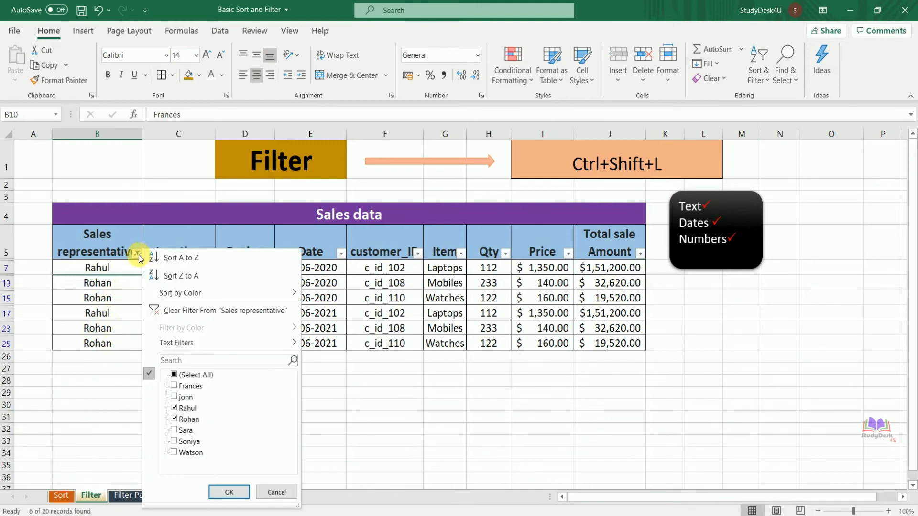
{"action": "left_click", "coordinate": [213, 310]}
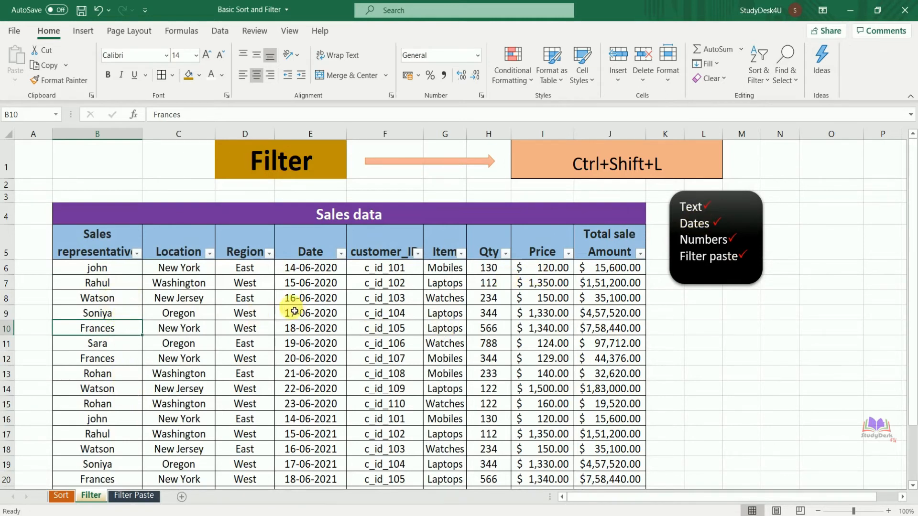
Filter the Location column to show only New York, and remove the filters from the whole Sales data table.
{"action": "left_click", "coordinate": [210, 253]}
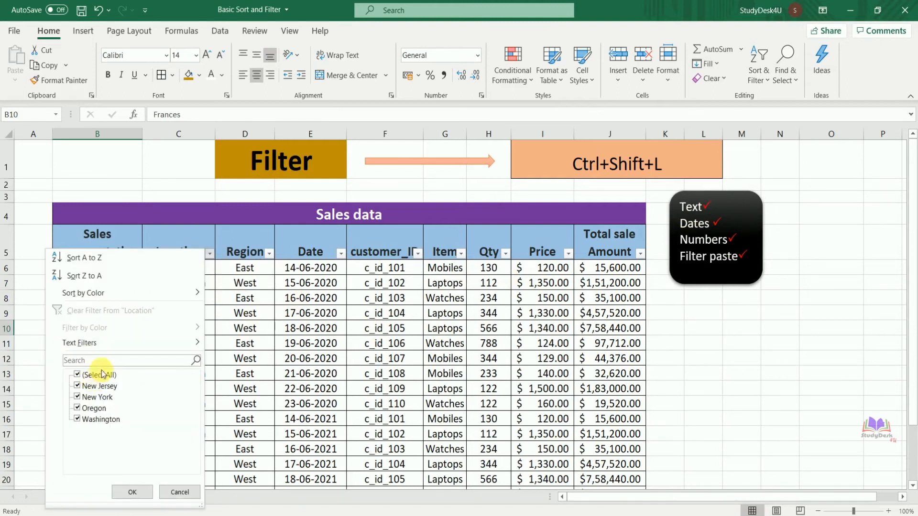
{"action": "left_click", "coordinate": [77, 387]}
{"action": "left_click", "coordinate": [77, 409]}
{"action": "left_click", "coordinate": [77, 419]}
{"action": "left_click", "coordinate": [132, 492]}
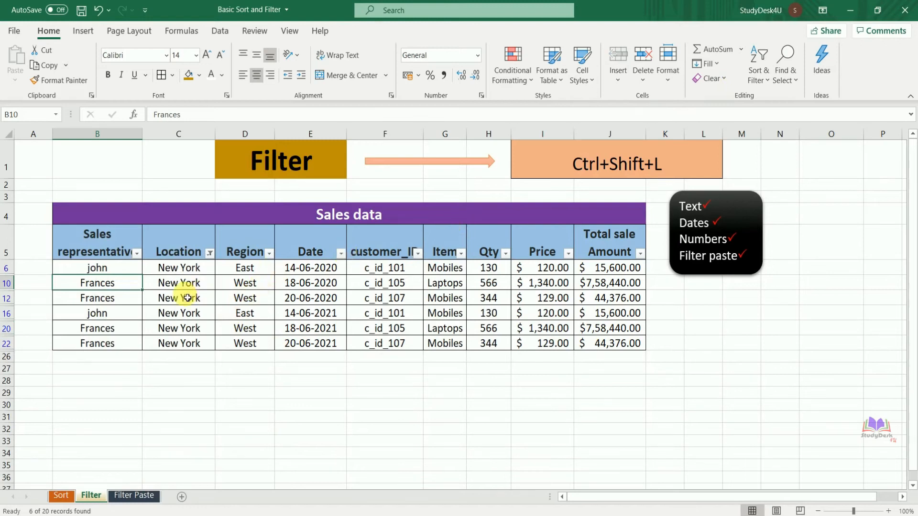
{"action": "left_click", "coordinate": [760, 77]}
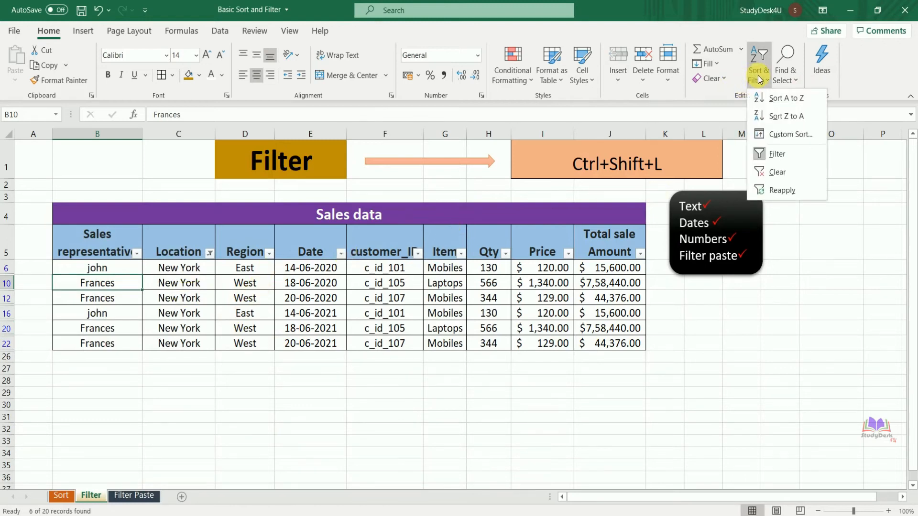
{"action": "left_click", "coordinate": [784, 153]}
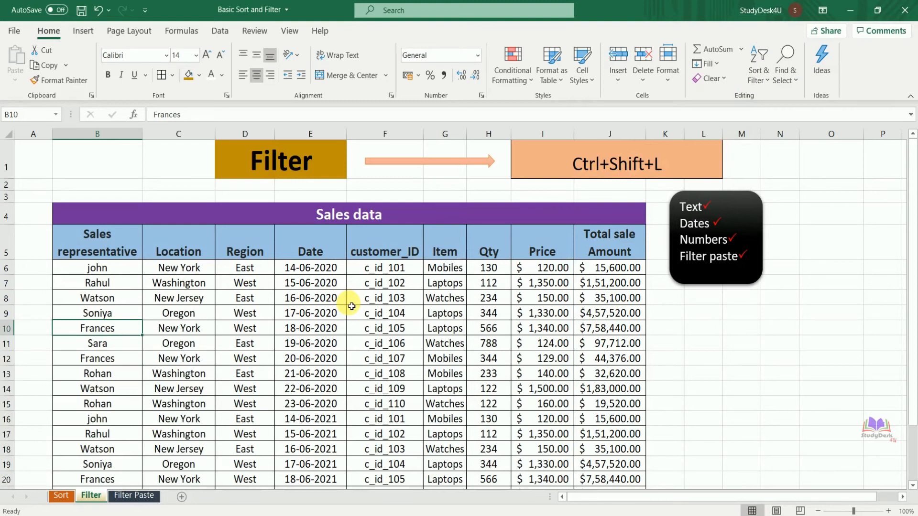
Turn the Sales data filters back on from a cell in the Location column.
{"action": "left_click", "coordinate": [197, 313]}
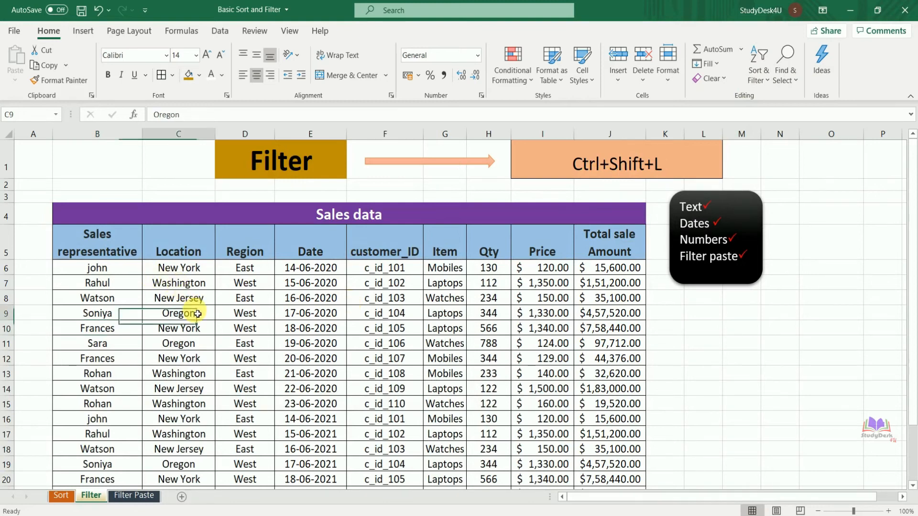
{"action": "left_click", "coordinate": [204, 297]}
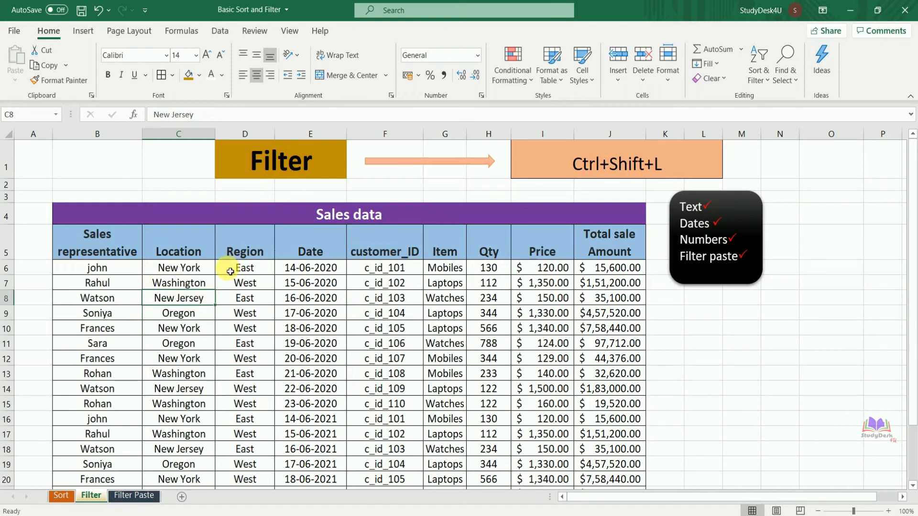
{"action": "key", "text": "ctrl+shift+l"}
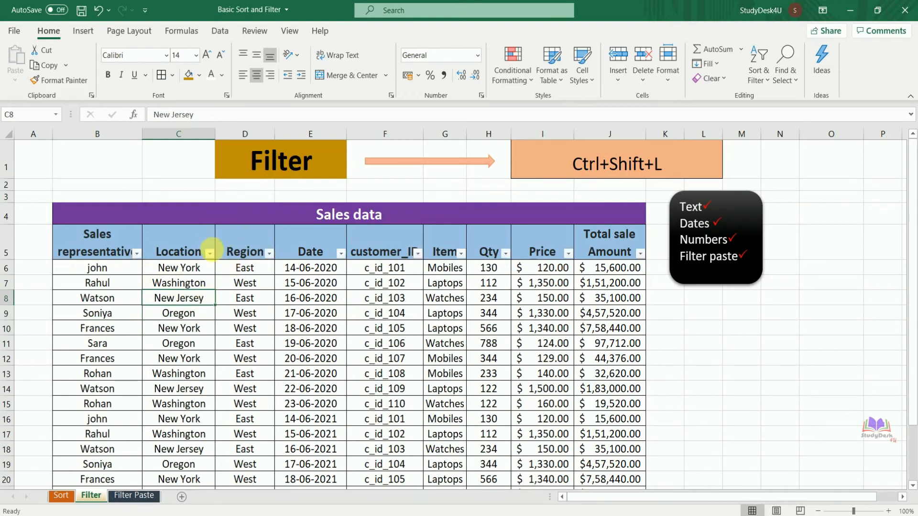
Apply a text filter to the Location column for entries that begin with N, and clear that filter.
{"action": "left_click", "coordinate": [212, 255]}
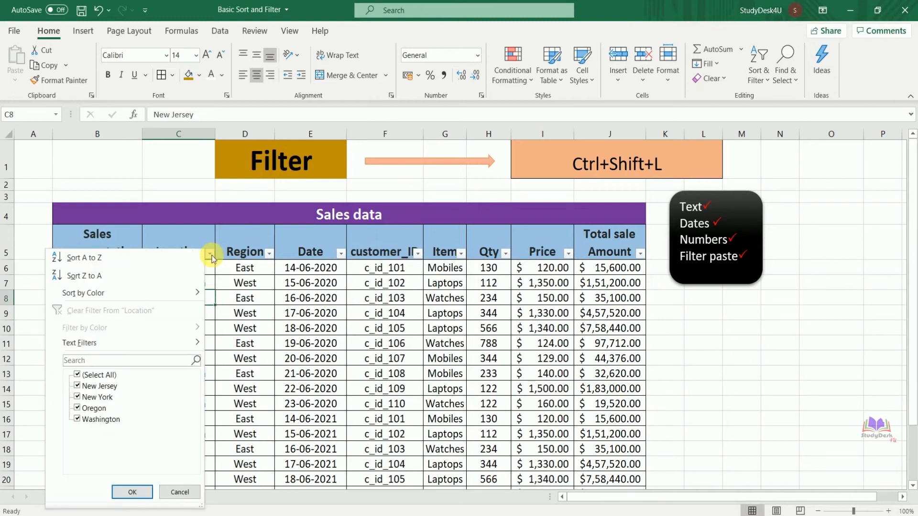
{"action": "mouse_move", "coordinate": [96, 345]}
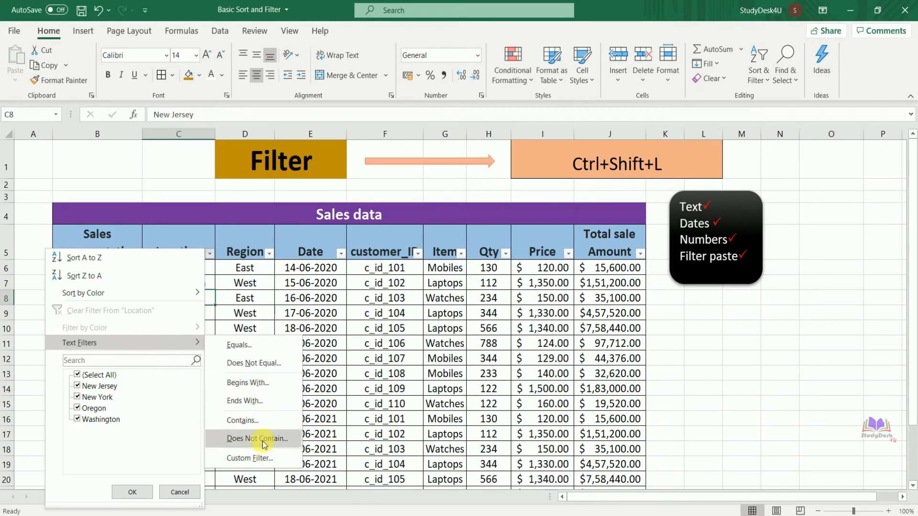
{"action": "left_click", "coordinate": [276, 386]}
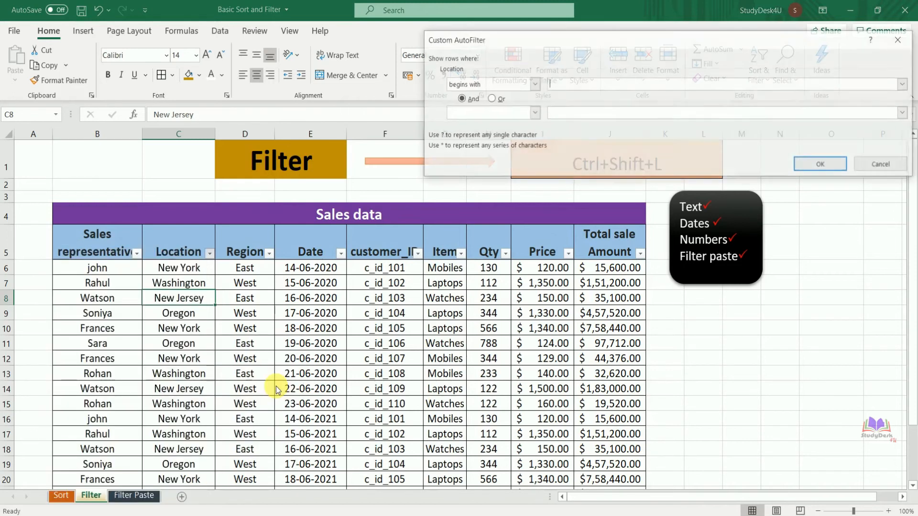
{"action": "left_click", "coordinate": [587, 85]}
{"action": "type", "text": "N"}
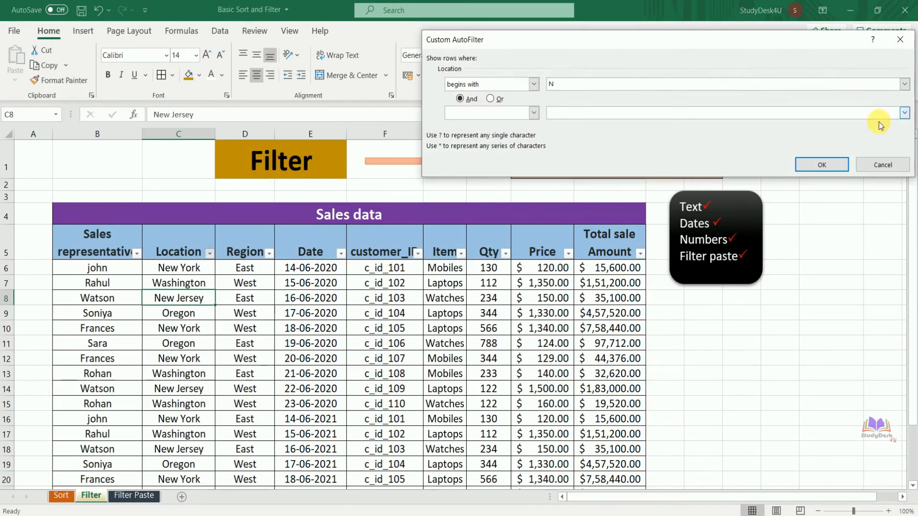
{"action": "left_click", "coordinate": [822, 165]}
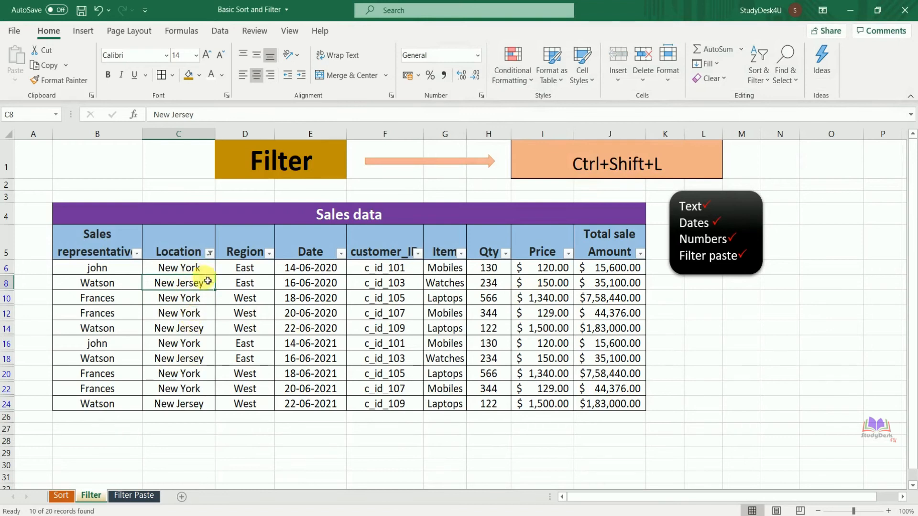
{"action": "left_click", "coordinate": [210, 254]}
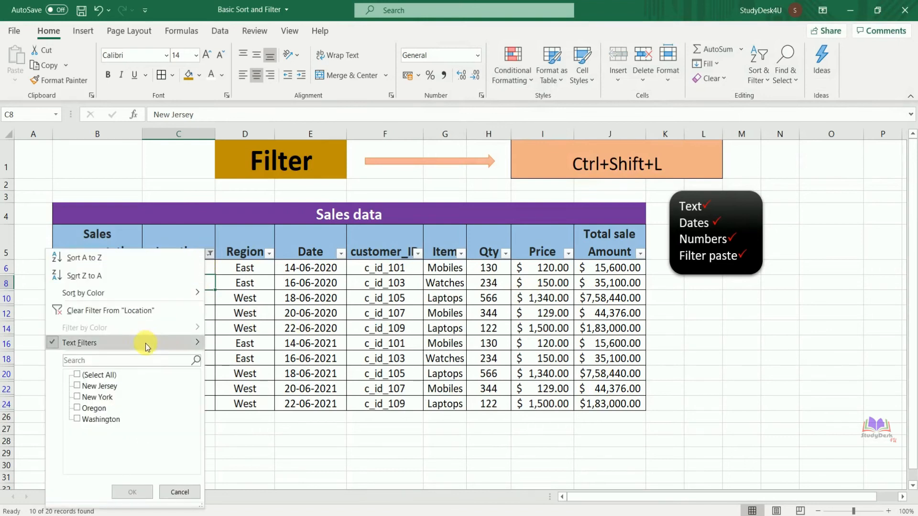
{"action": "left_click", "coordinate": [162, 310]}
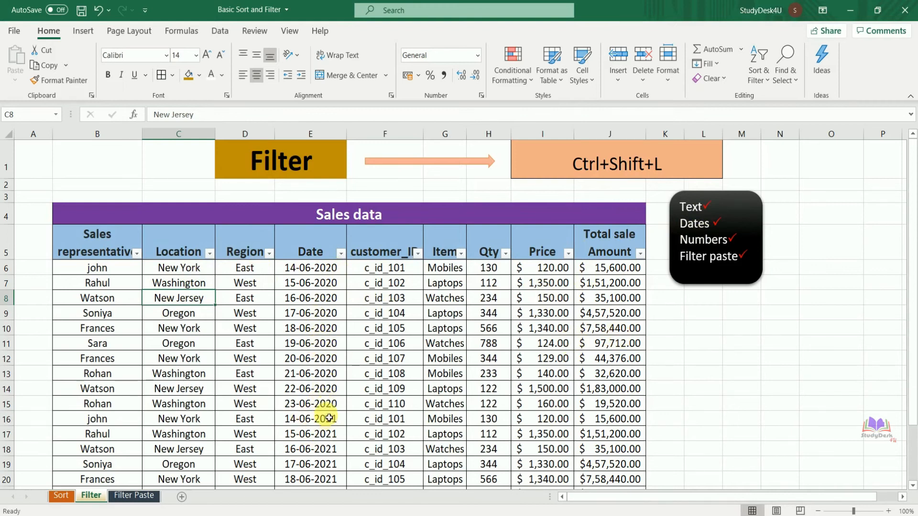
Filter the Date column to show only the 2021 entries, and clear that filter from the Sales data.
{"action": "left_click", "coordinate": [309, 267]}
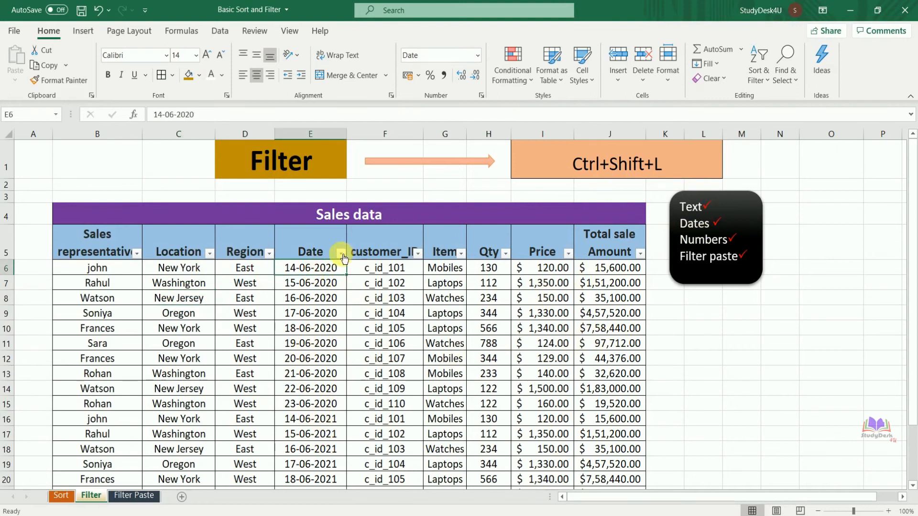
{"action": "left_click", "coordinate": [342, 254]}
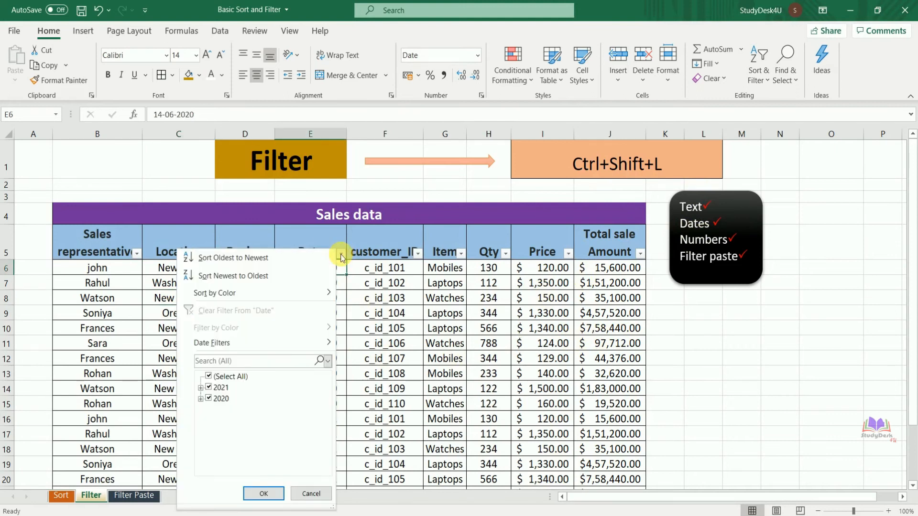
{"action": "left_click", "coordinate": [211, 400]}
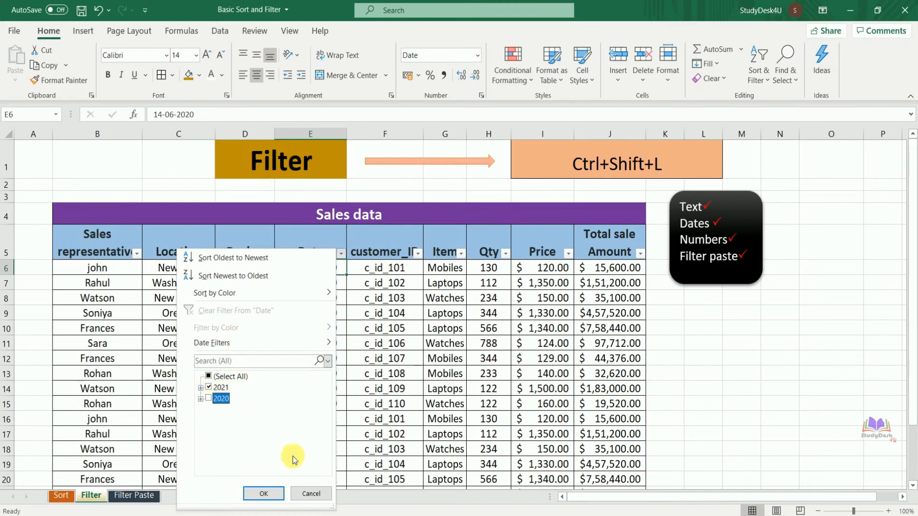
{"action": "left_click", "coordinate": [265, 493]}
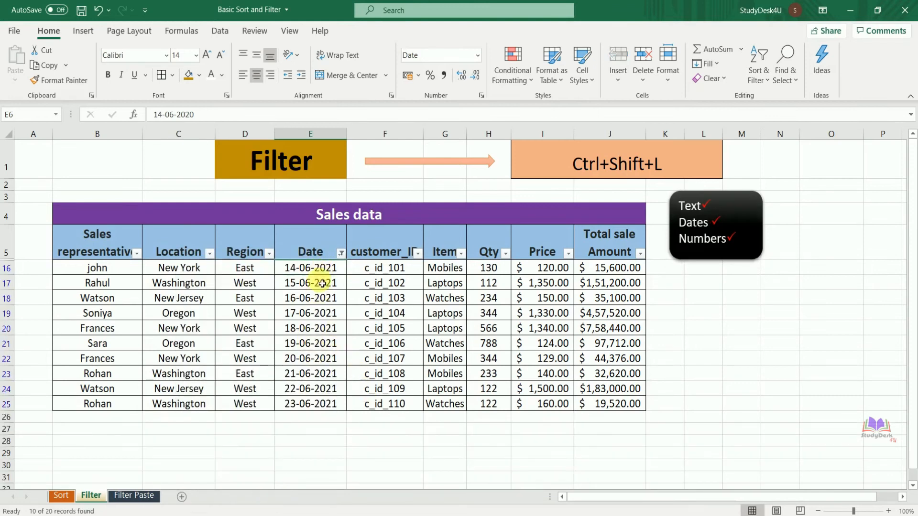
{"action": "left_click", "coordinate": [341, 253]}
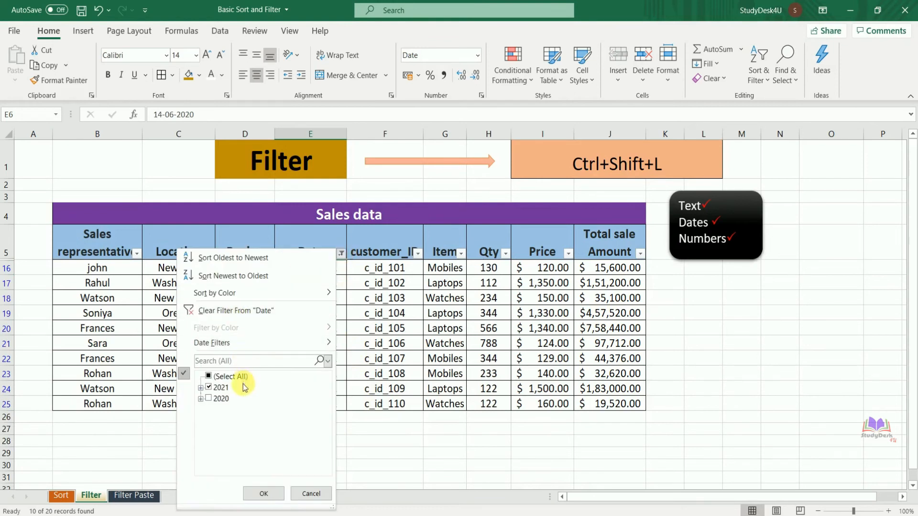
{"action": "left_click", "coordinate": [343, 243]}
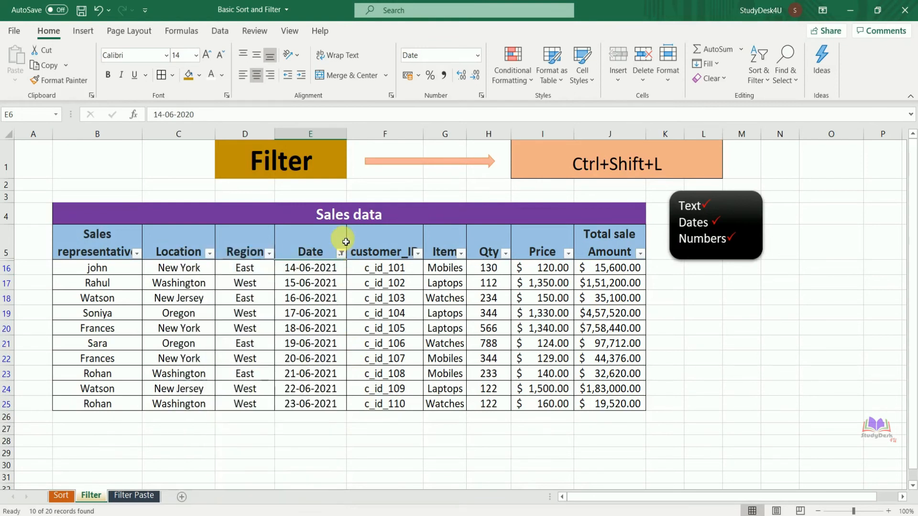
{"action": "left_click", "coordinate": [221, 31]}
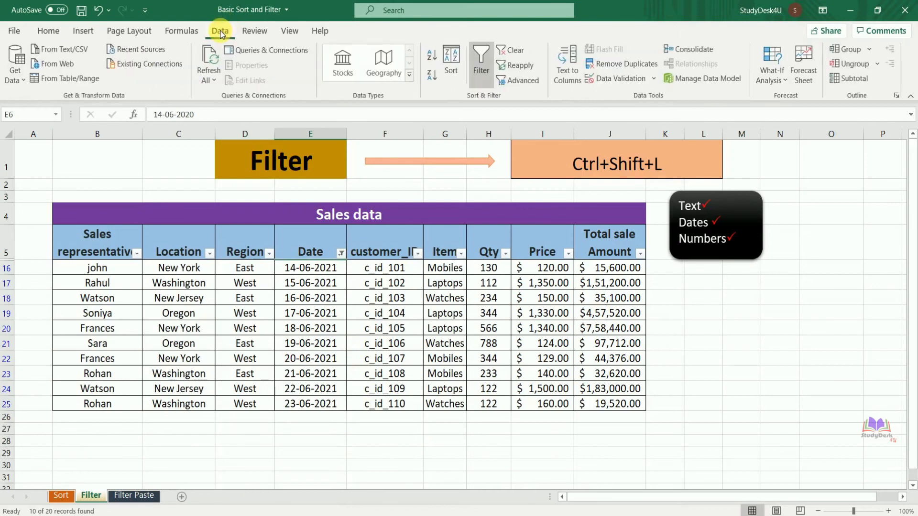
{"action": "left_click", "coordinate": [518, 52]}
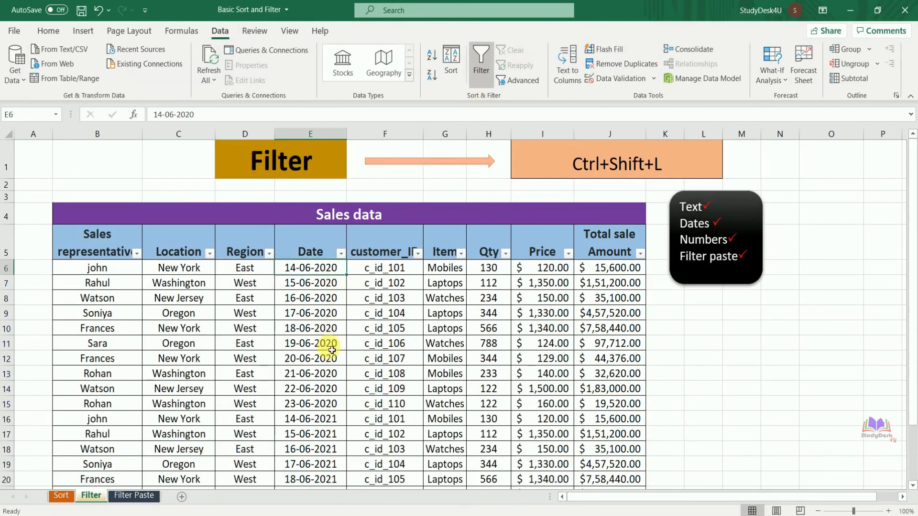
Apply the Tomorrow date filter to the Date column, and clear that filter.
{"action": "left_click", "coordinate": [340, 253]}
{"action": "mouse_move", "coordinate": [313, 343]}
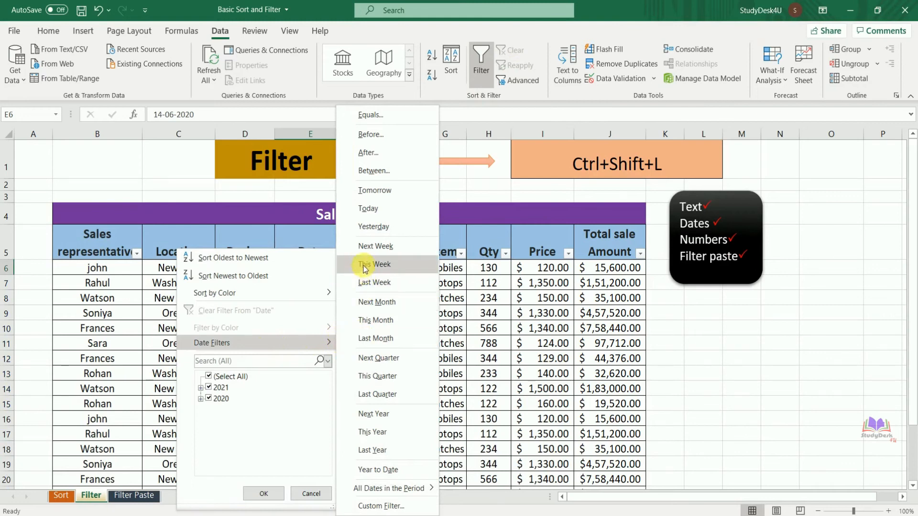
{"action": "left_click", "coordinate": [388, 197]}
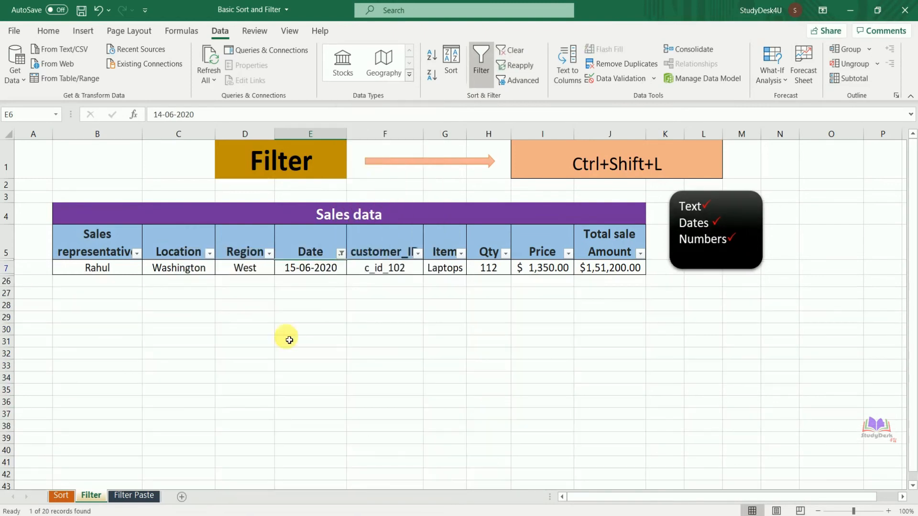
{"action": "left_click", "coordinate": [341, 254]}
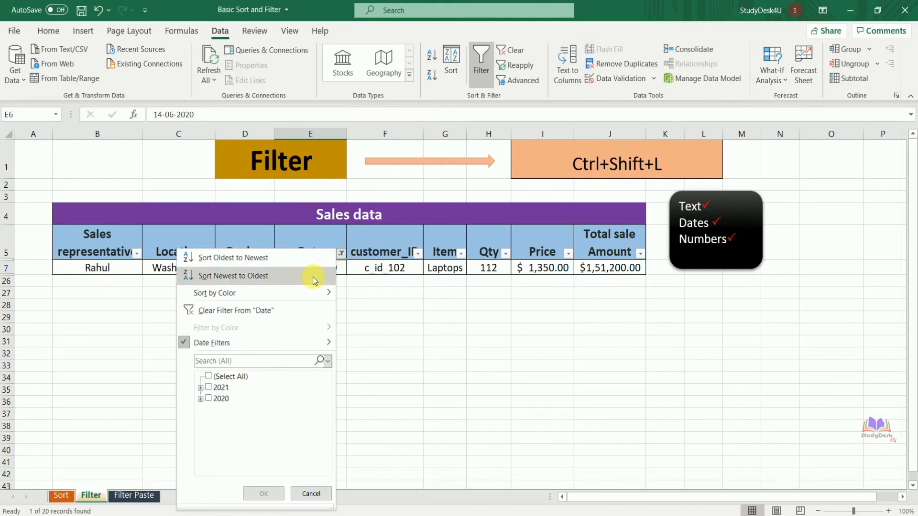
{"action": "left_click", "coordinate": [269, 314]}
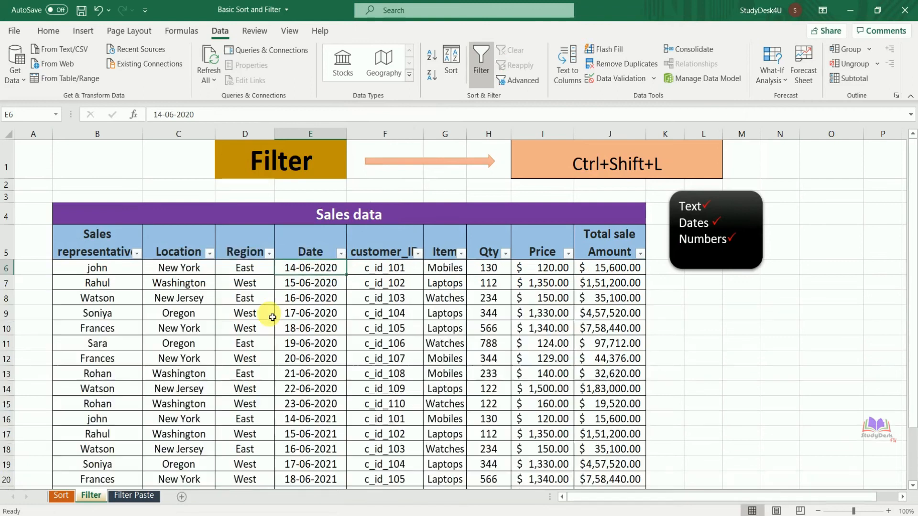
Apply the Next Week date filter to the Date column, and clear that filter.
{"action": "left_click", "coordinate": [343, 256]}
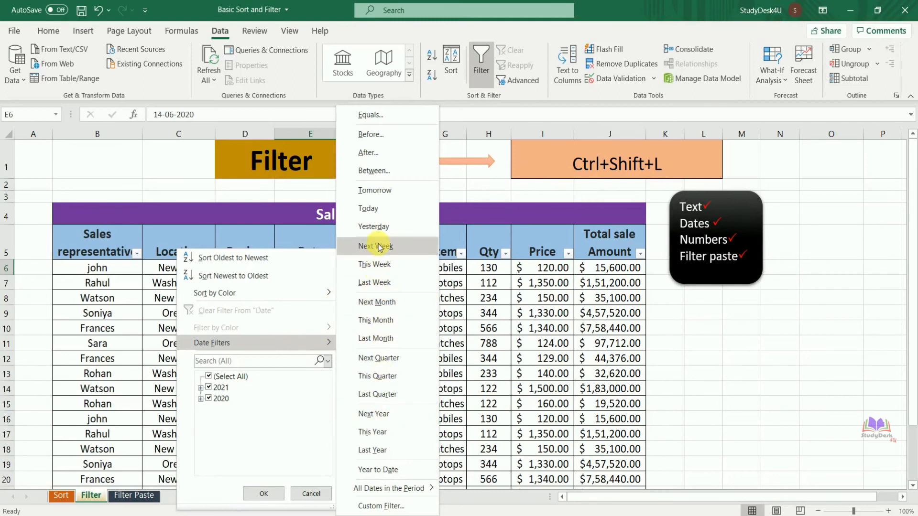
{"action": "left_click", "coordinate": [391, 249]}
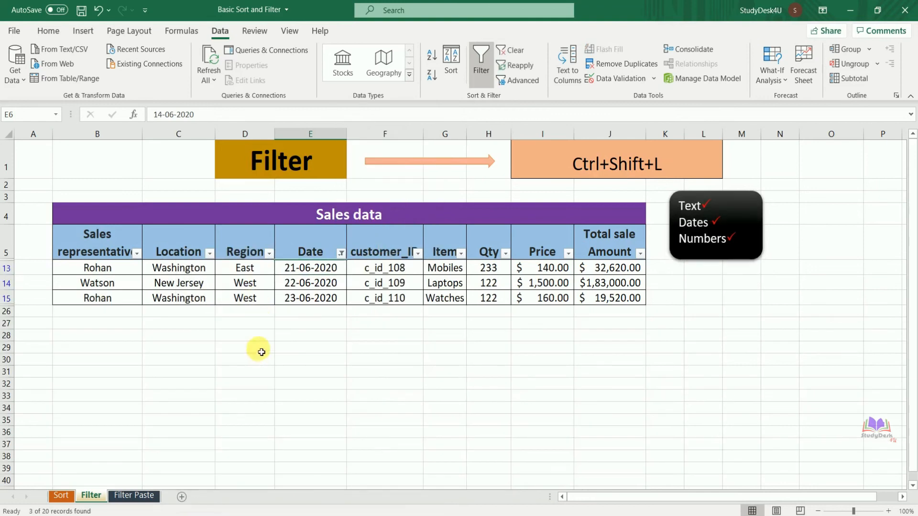
{"action": "left_click", "coordinate": [342, 253]}
{"action": "left_click", "coordinate": [240, 311]}
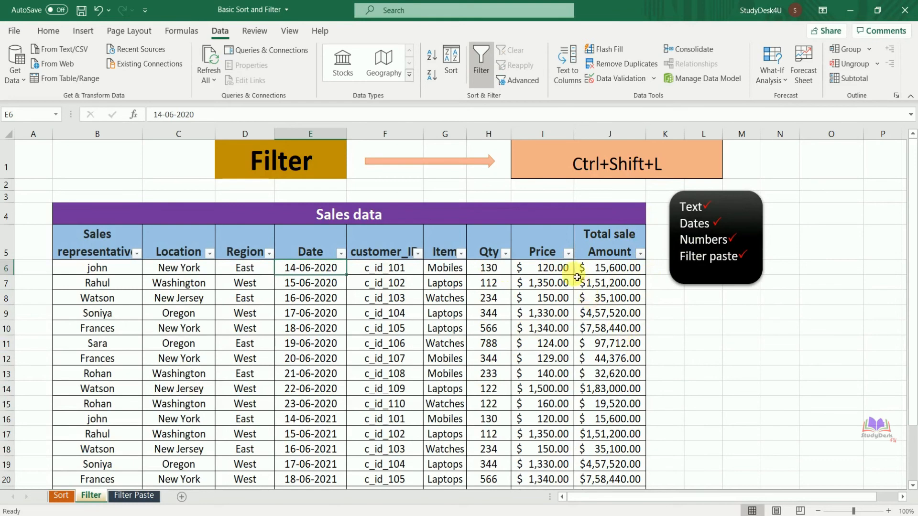
Apply a number filter to the Price column for values greater than 100, and clear that filter.
{"action": "left_click", "coordinate": [568, 254]}
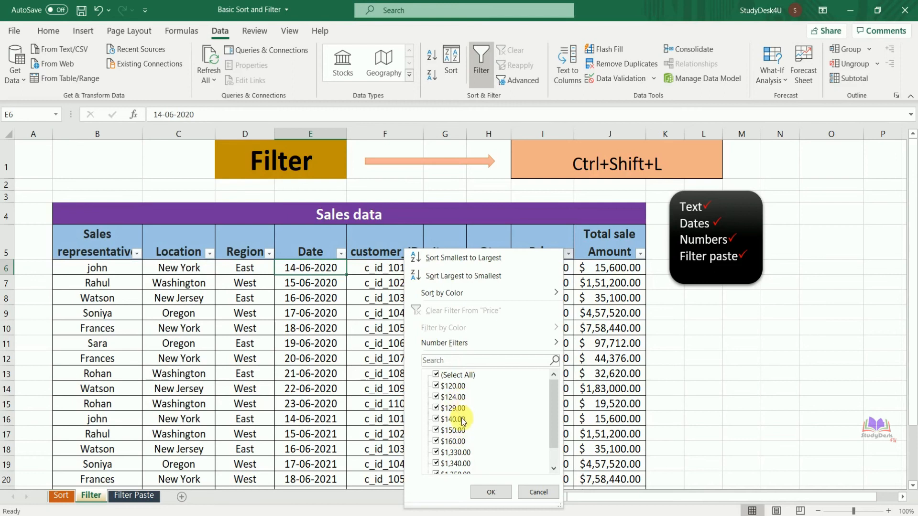
{"action": "mouse_move", "coordinate": [506, 344]}
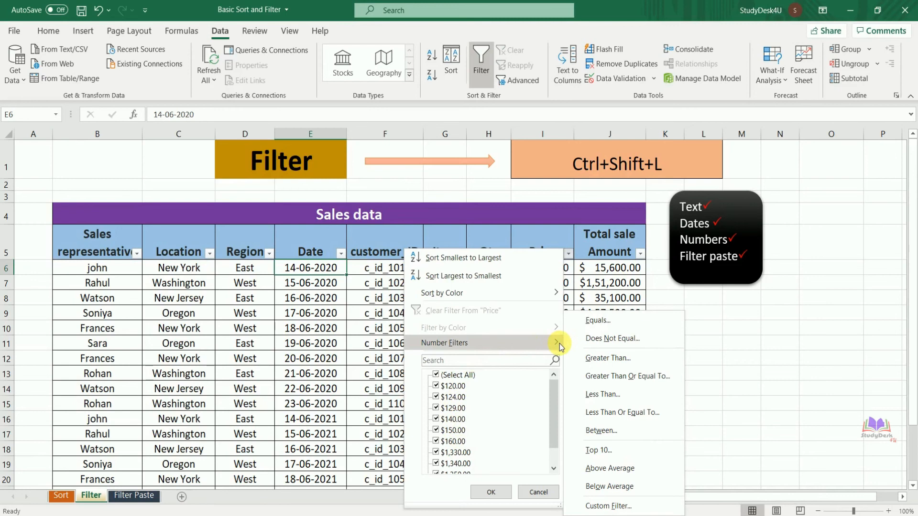
{"action": "left_click", "coordinate": [617, 362]}
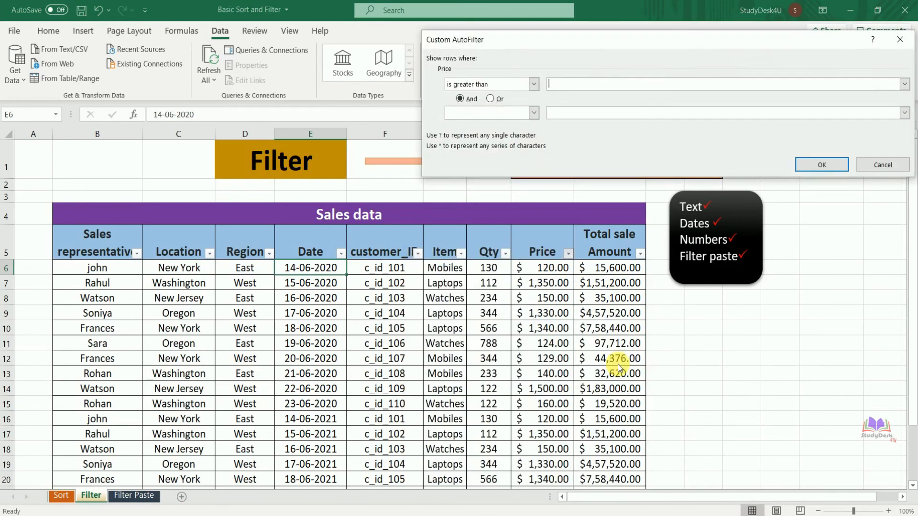
{"action": "type", "text": "100"}
{"action": "left_click", "coordinate": [822, 166]}
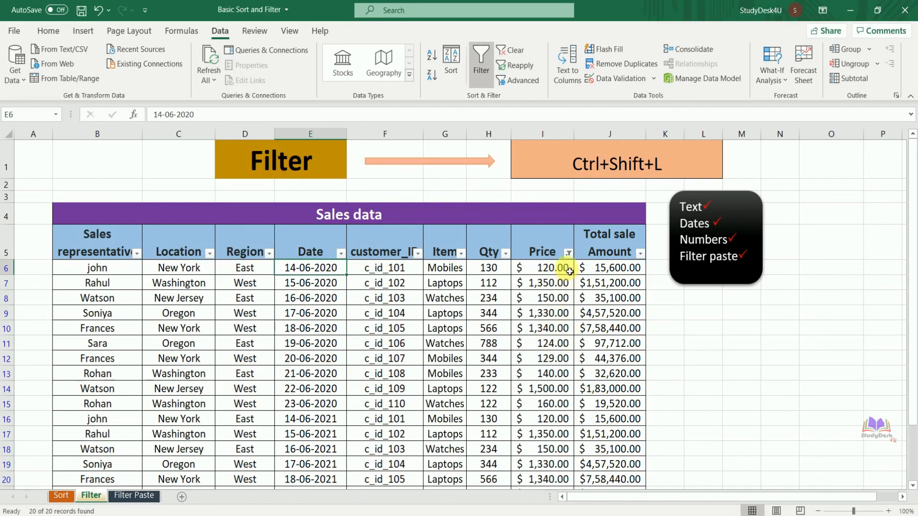
{"action": "left_click", "coordinate": [569, 254]}
{"action": "left_click", "coordinate": [482, 312]}
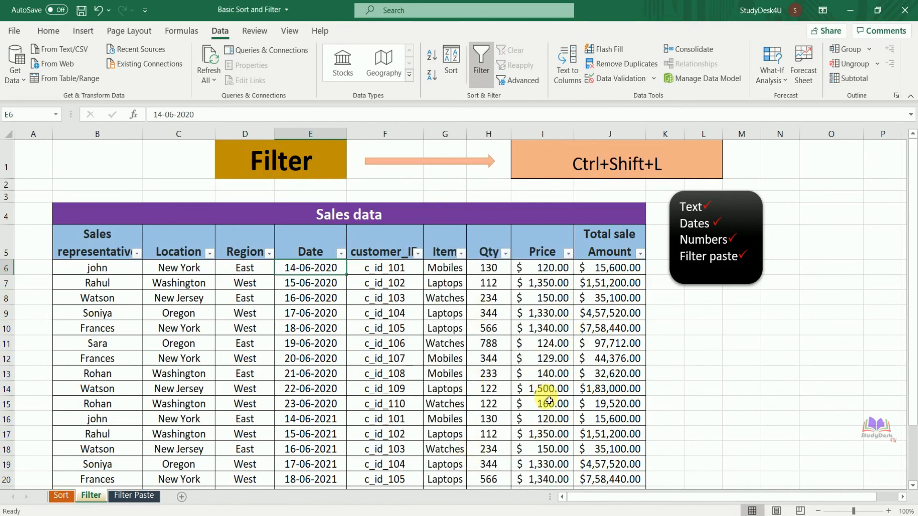
Apply a text filter to the Region column for entries that begin with W.
{"action": "scroll", "coordinate": [906, 297], "scroll_direction": "down", "scroll_amount": 1}
{"action": "scroll", "coordinate": [911, 301], "scroll_direction": "up", "scroll_amount": 1}
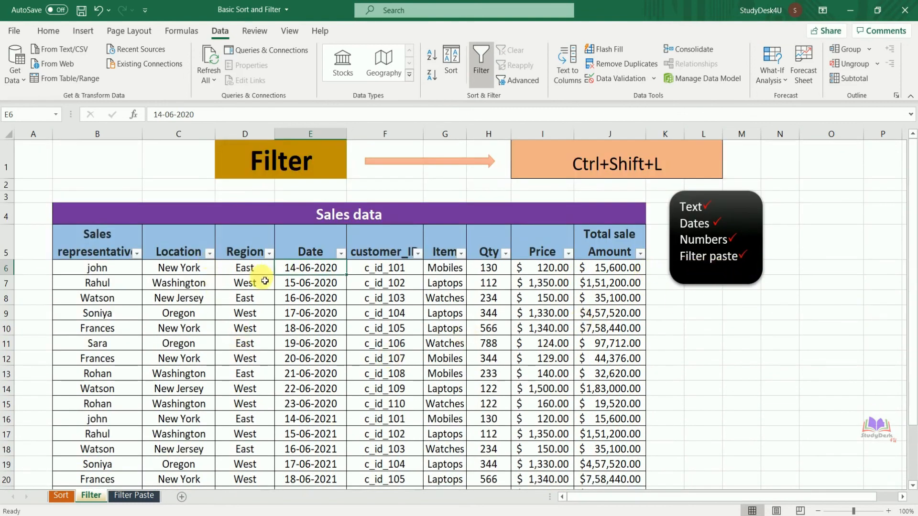
{"action": "left_click", "coordinate": [257, 313]}
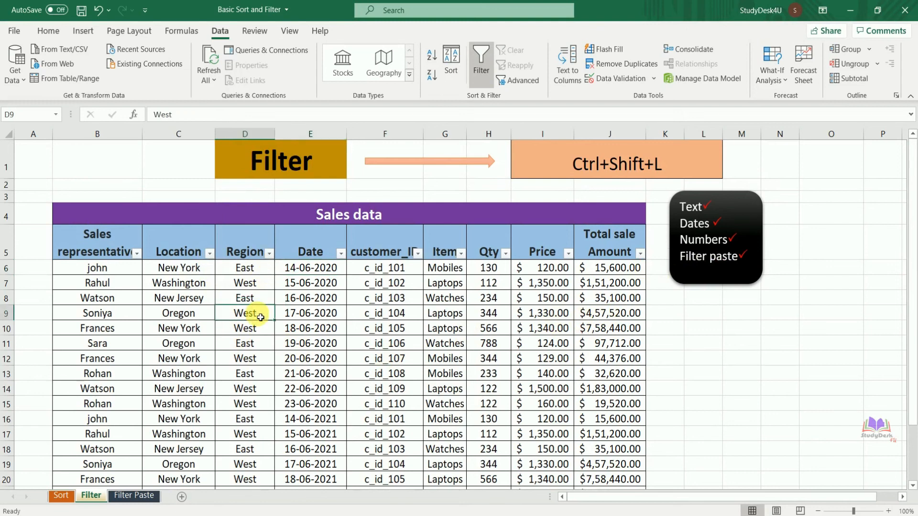
{"action": "left_click", "coordinate": [269, 253]}
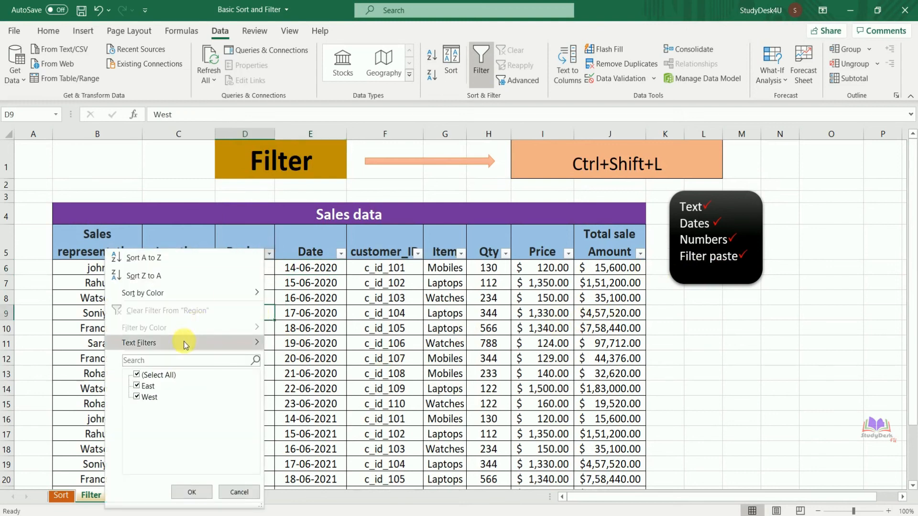
{"action": "mouse_move", "coordinate": [182, 343]}
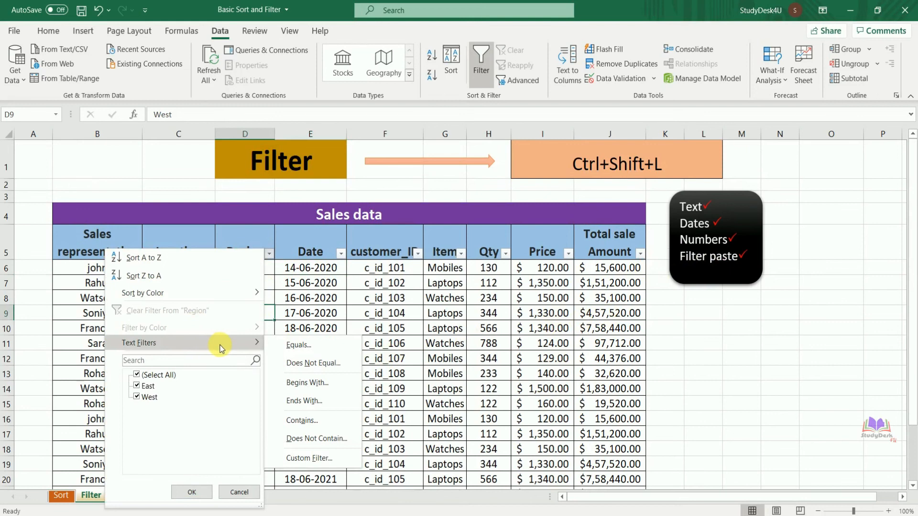
{"action": "left_click", "coordinate": [307, 383]}
{"action": "type", "text": "W"}
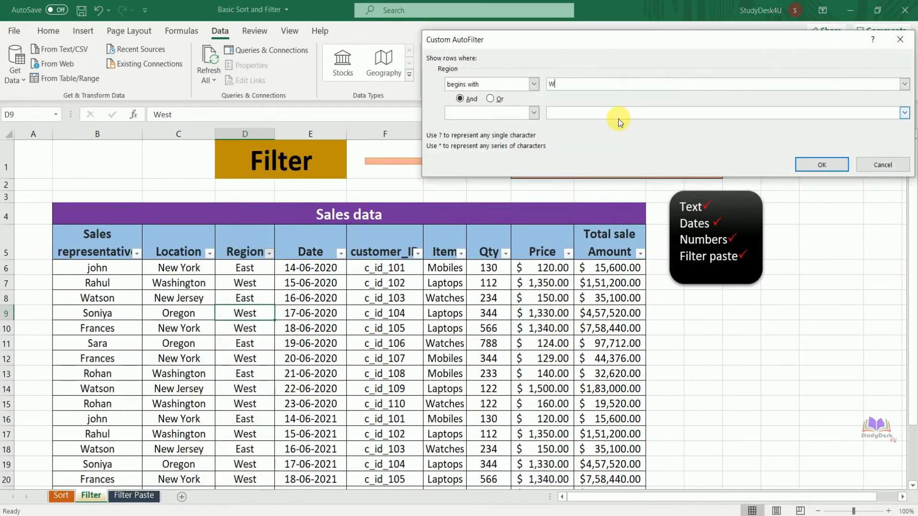
{"action": "left_click", "coordinate": [822, 165]}
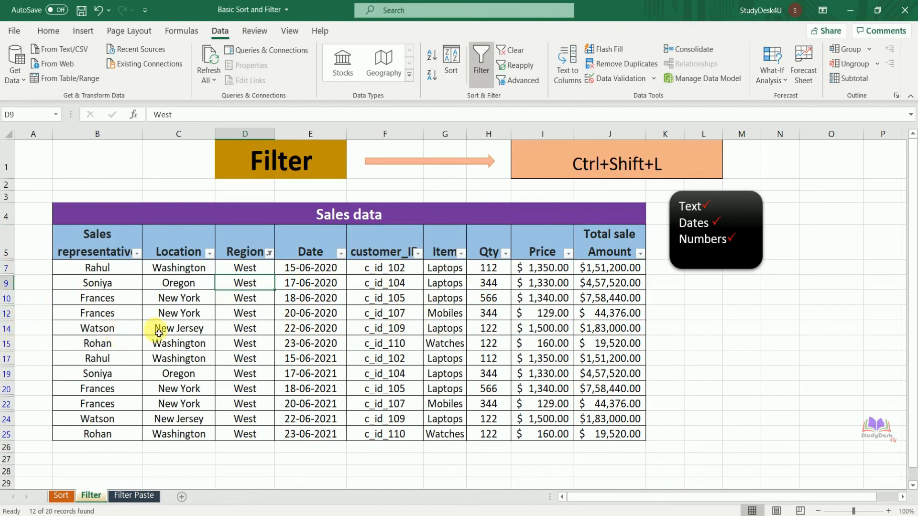
Copy the whole filtered Sales data table and paste it at cell E9 of the Filter Paste sheet.
{"action": "left_click", "coordinate": [234, 320]}
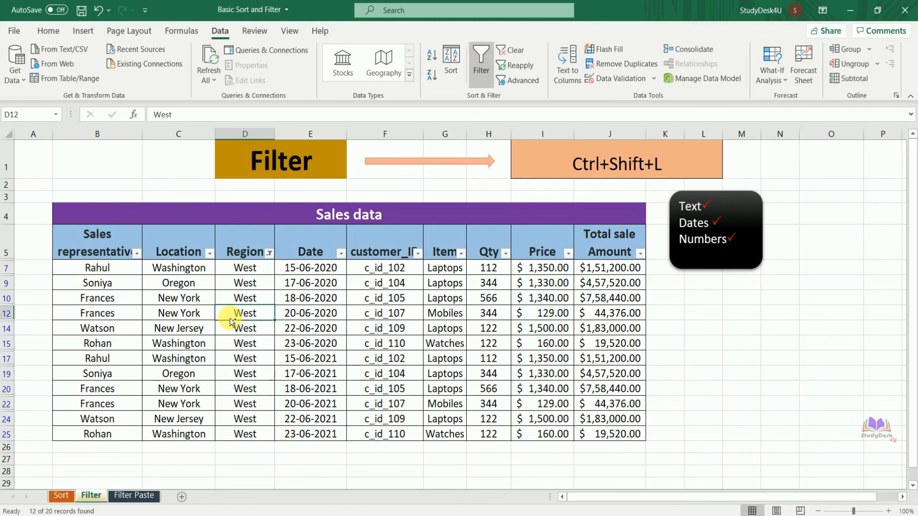
{"action": "key", "text": "ctrl+a"}
{"action": "key", "text": "ctrl+c"}
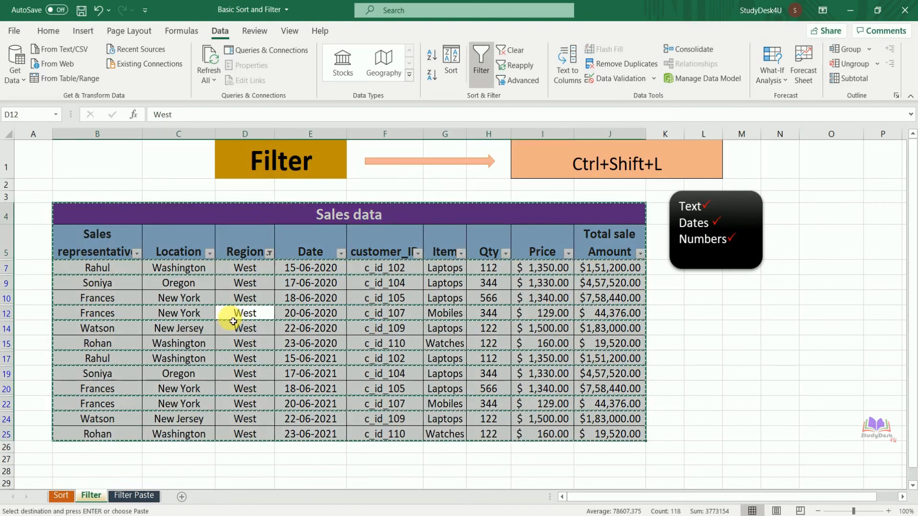
{"action": "left_click", "coordinate": [139, 496]}
{"action": "left_click", "coordinate": [190, 246]}
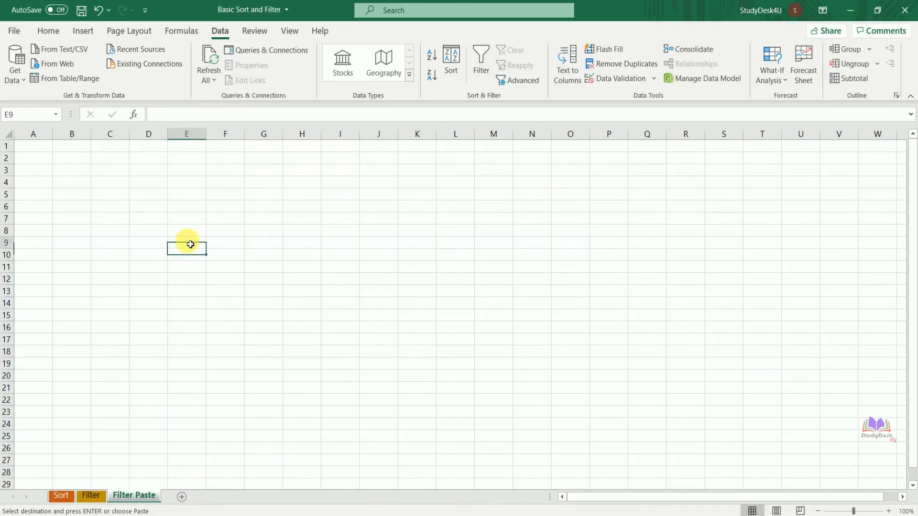
{"action": "key", "text": "ctrl+v"}
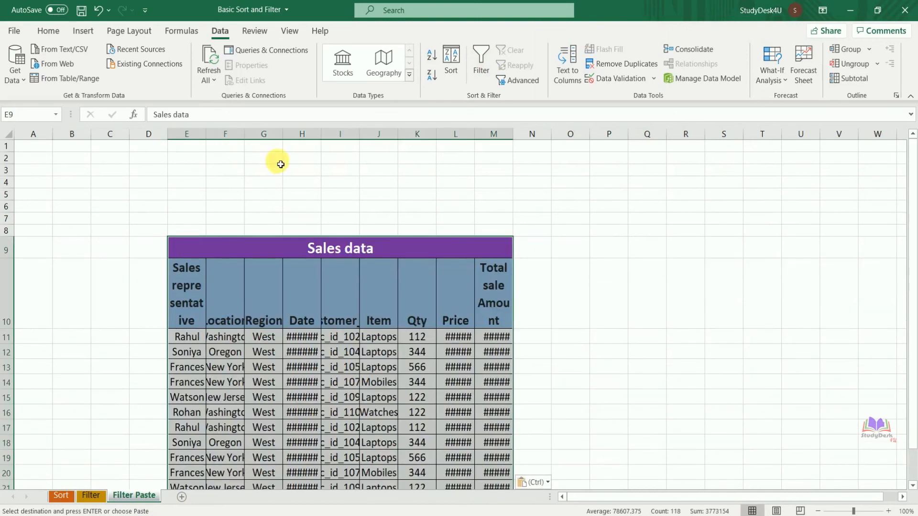
Autofit the widths of the Date, Price and Total sale Amount columns in the pasted table.
{"action": "double_click", "coordinate": [326, 138]}
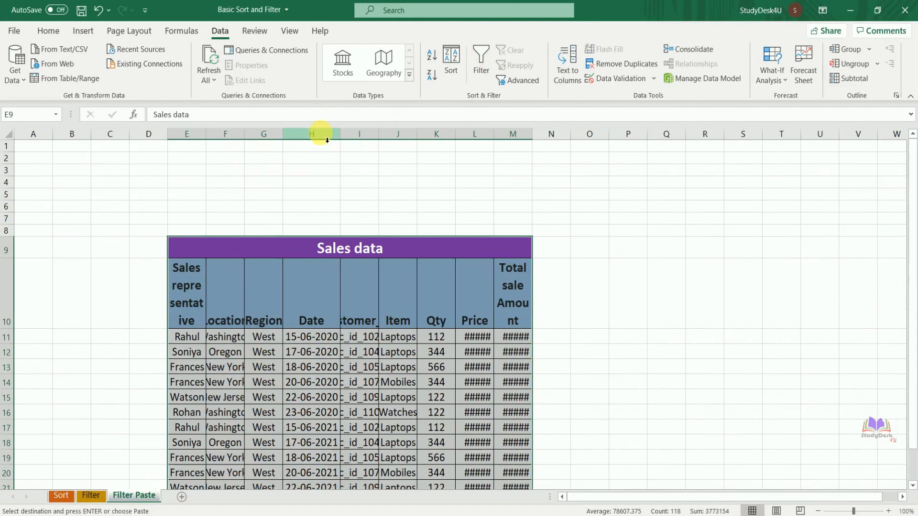
{"action": "double_click", "coordinate": [497, 138]}
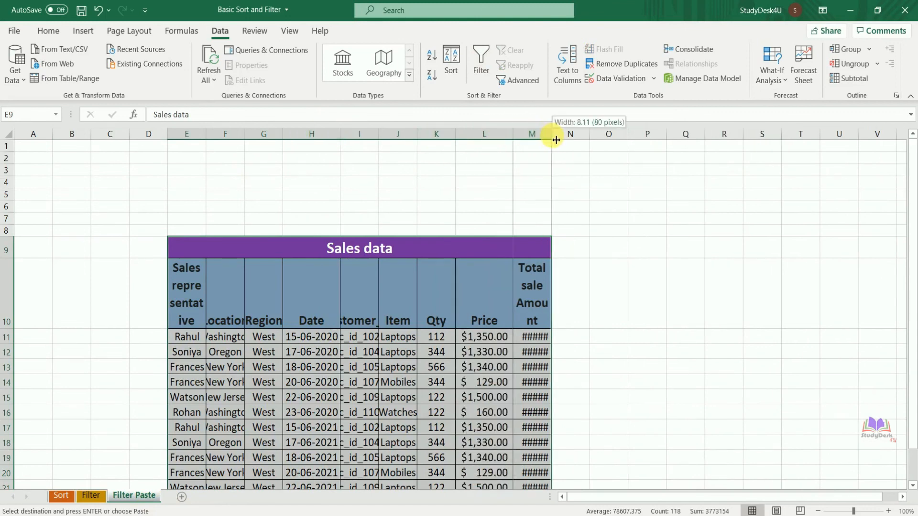
{"action": "double_click", "coordinate": [553, 137]}
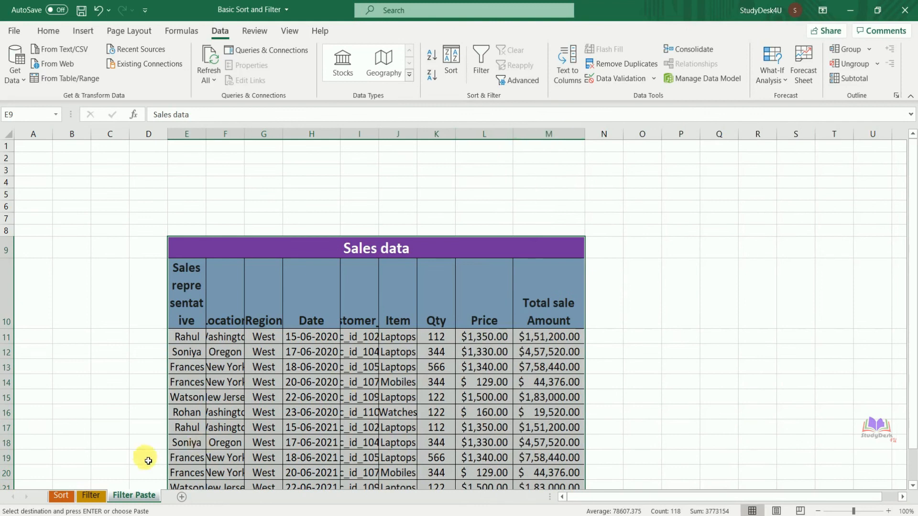
Return to the Filter sheet and deselect the copied table by selecting an empty cell beside it.
{"action": "left_click", "coordinate": [92, 495]}
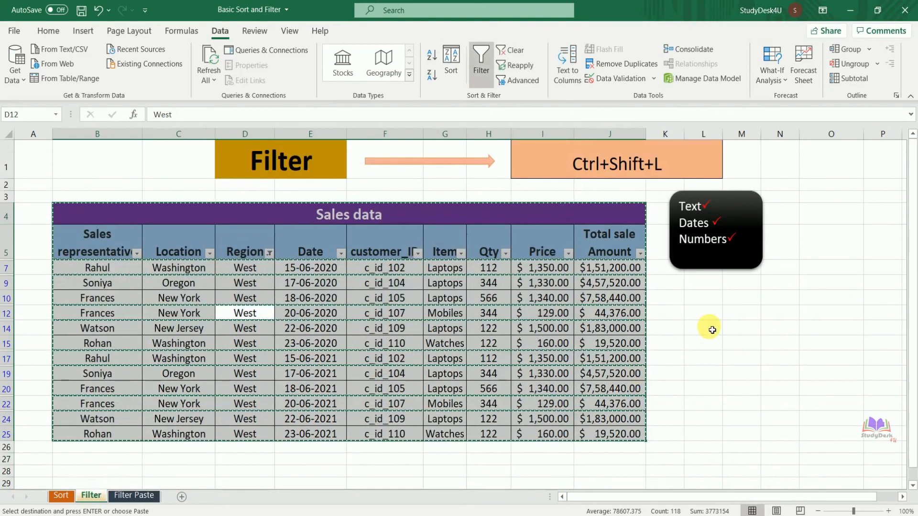
{"action": "double_click", "coordinate": [691, 328]}
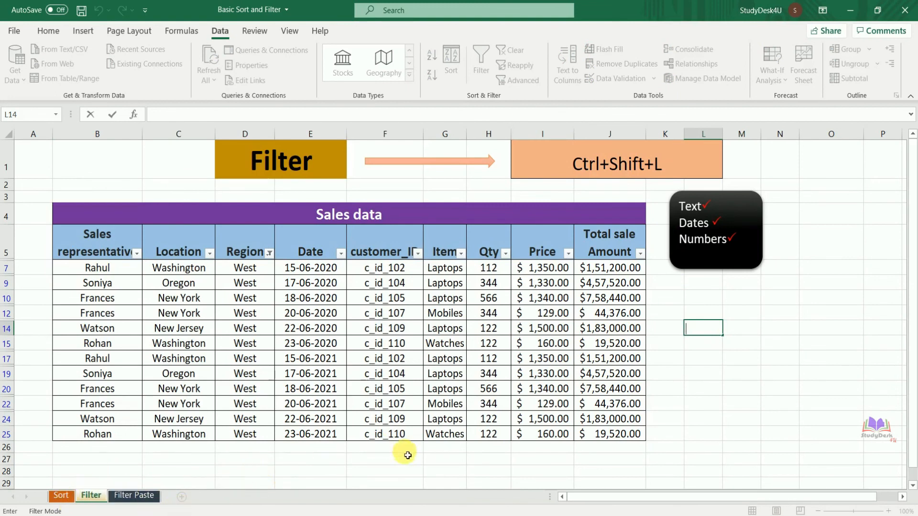
{"action": "left_click", "coordinate": [772, 404]}
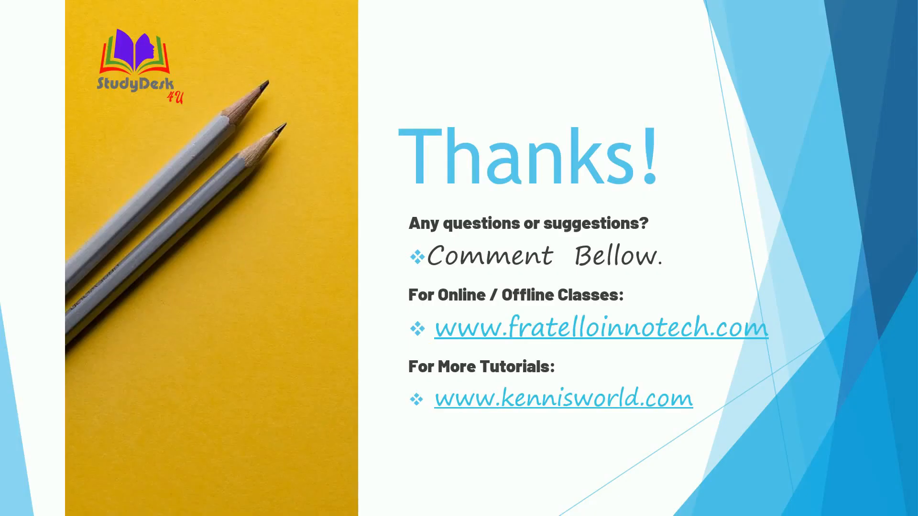